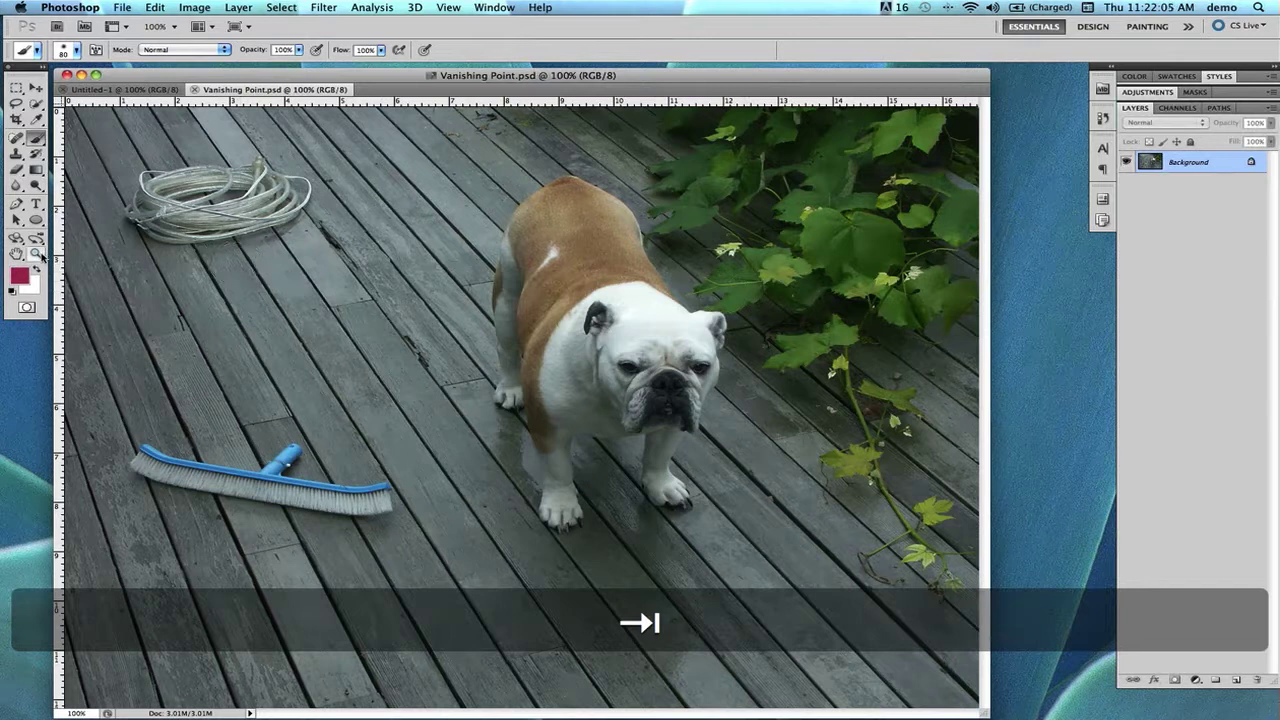
key(super+Tab)
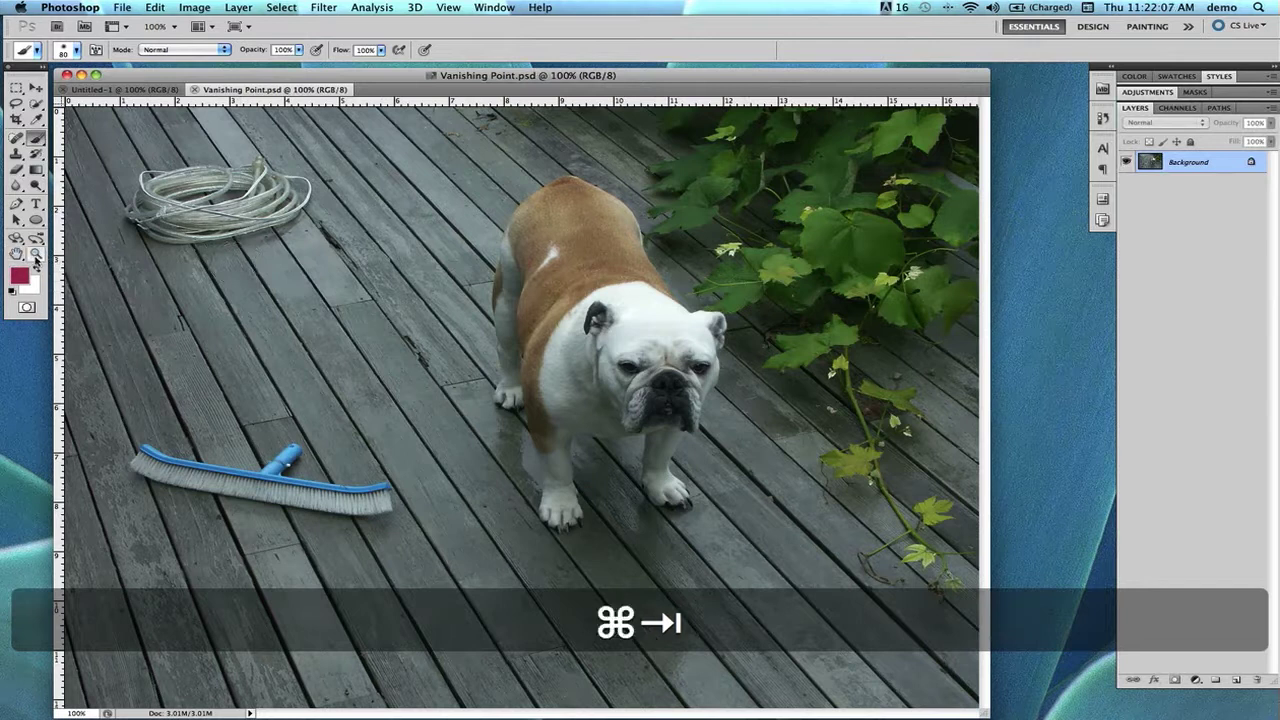
key(alt+Tab)
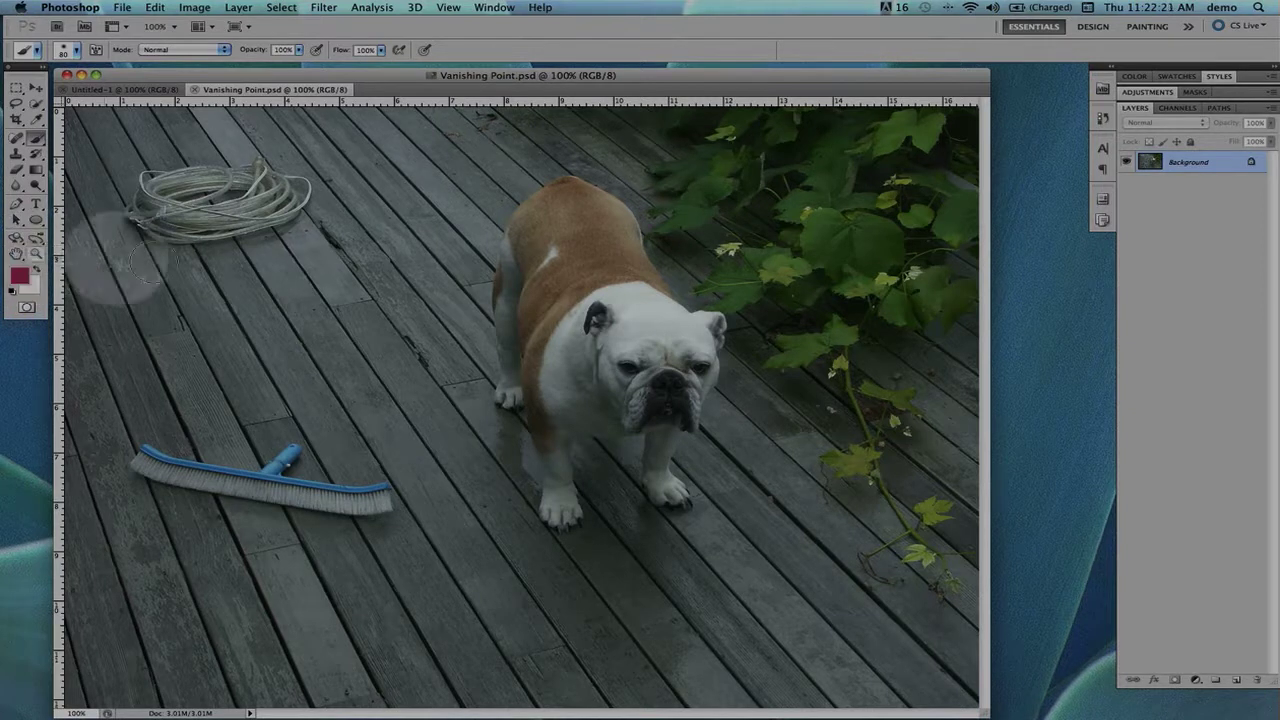
Magnify the dog's face with the Zoom tool in successive increments until the view reaches 3200%
key(z)
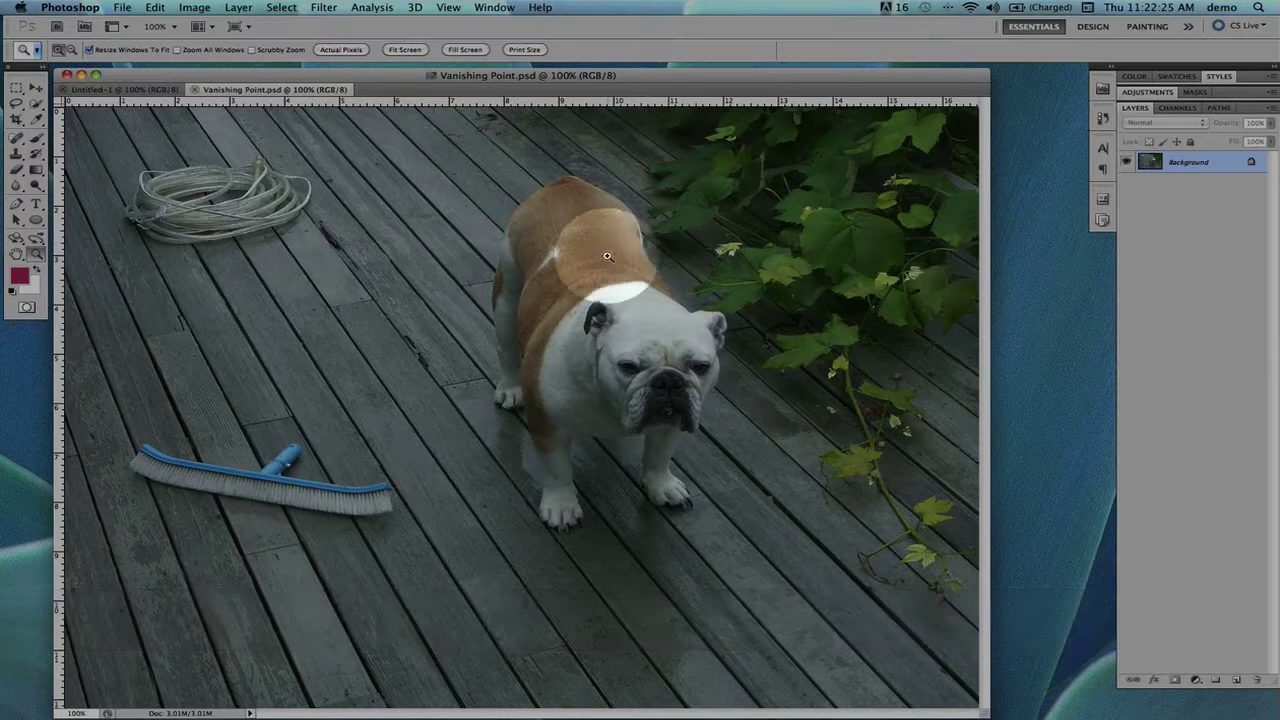
click(663, 379)
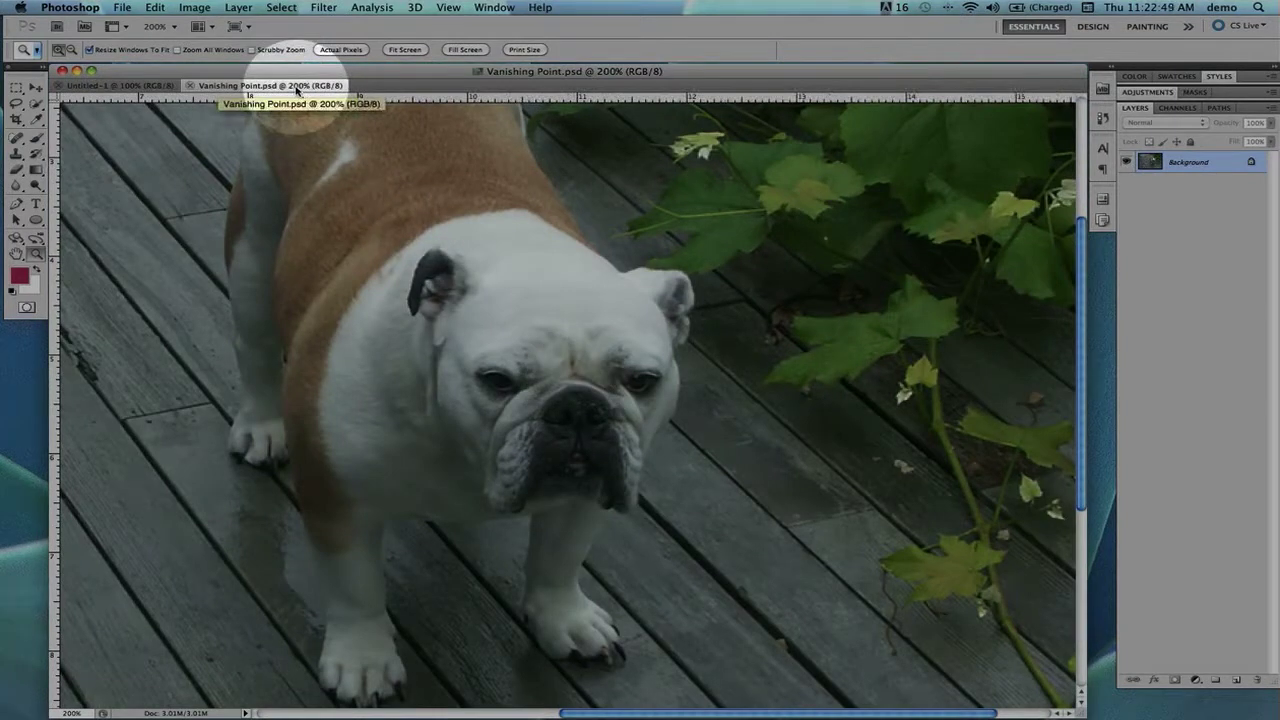
click(570, 366)
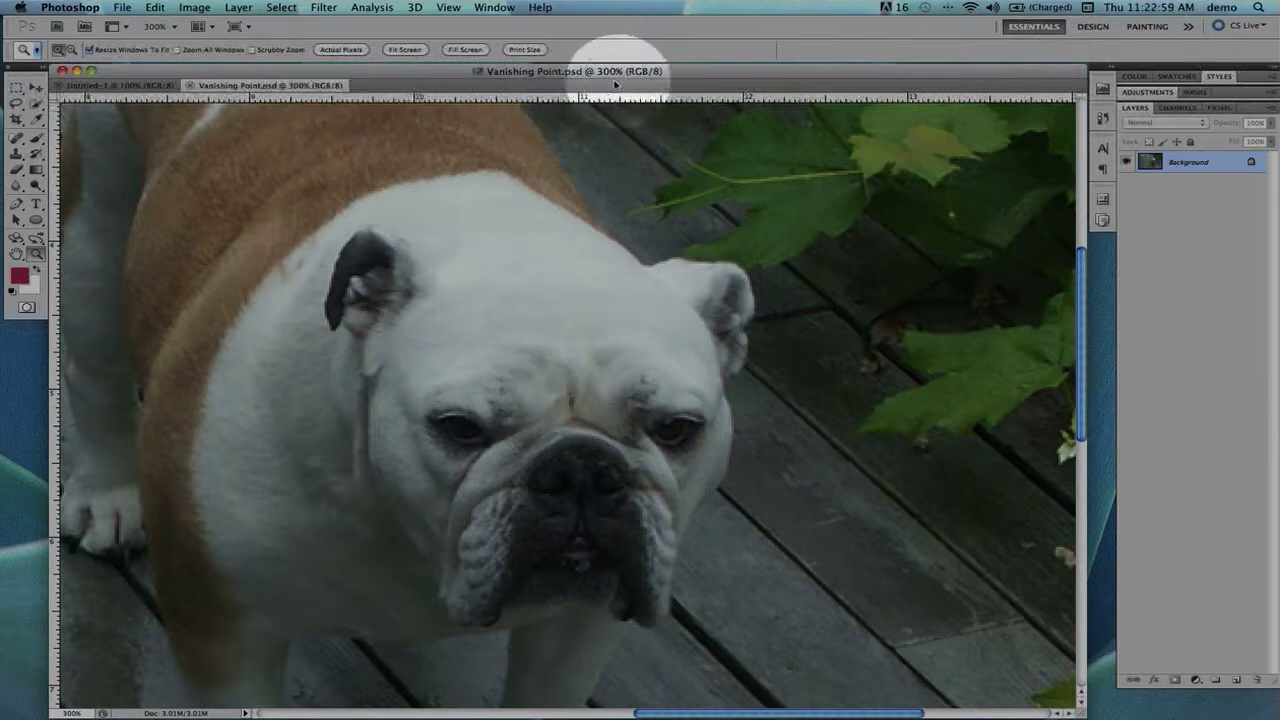
click(572, 406)
click(572, 408)
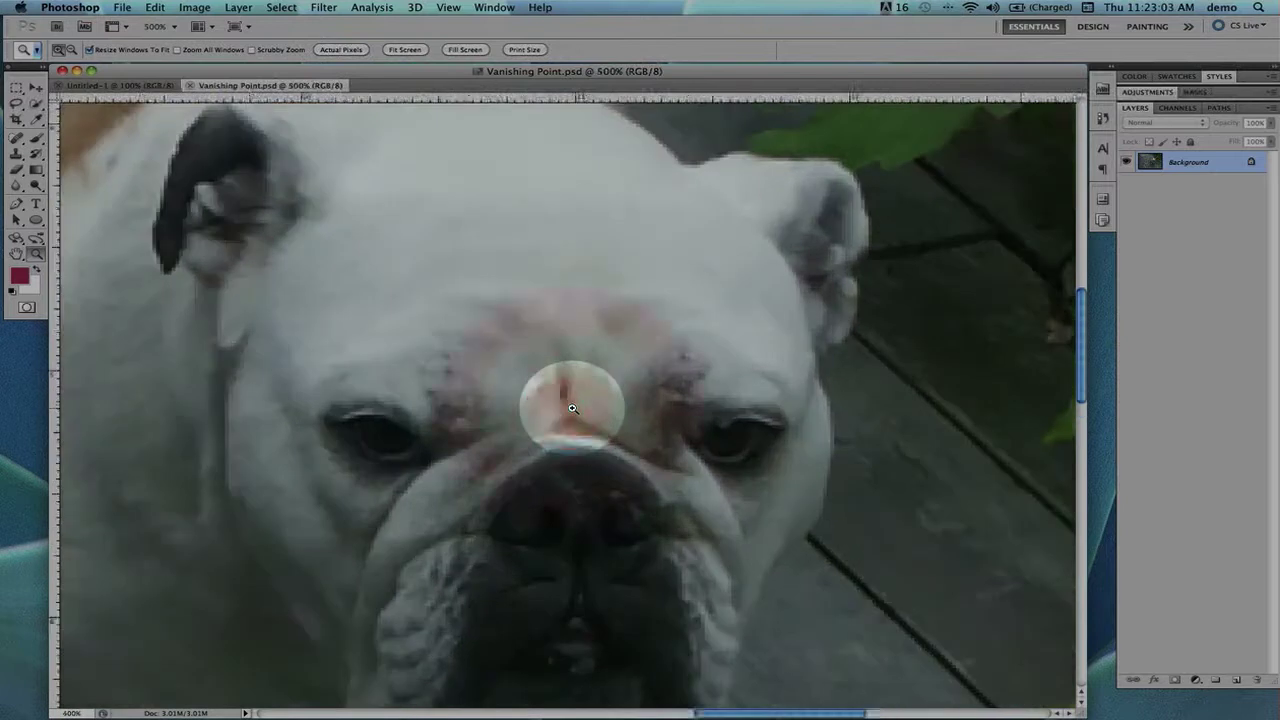
click(572, 408)
click(572, 408)
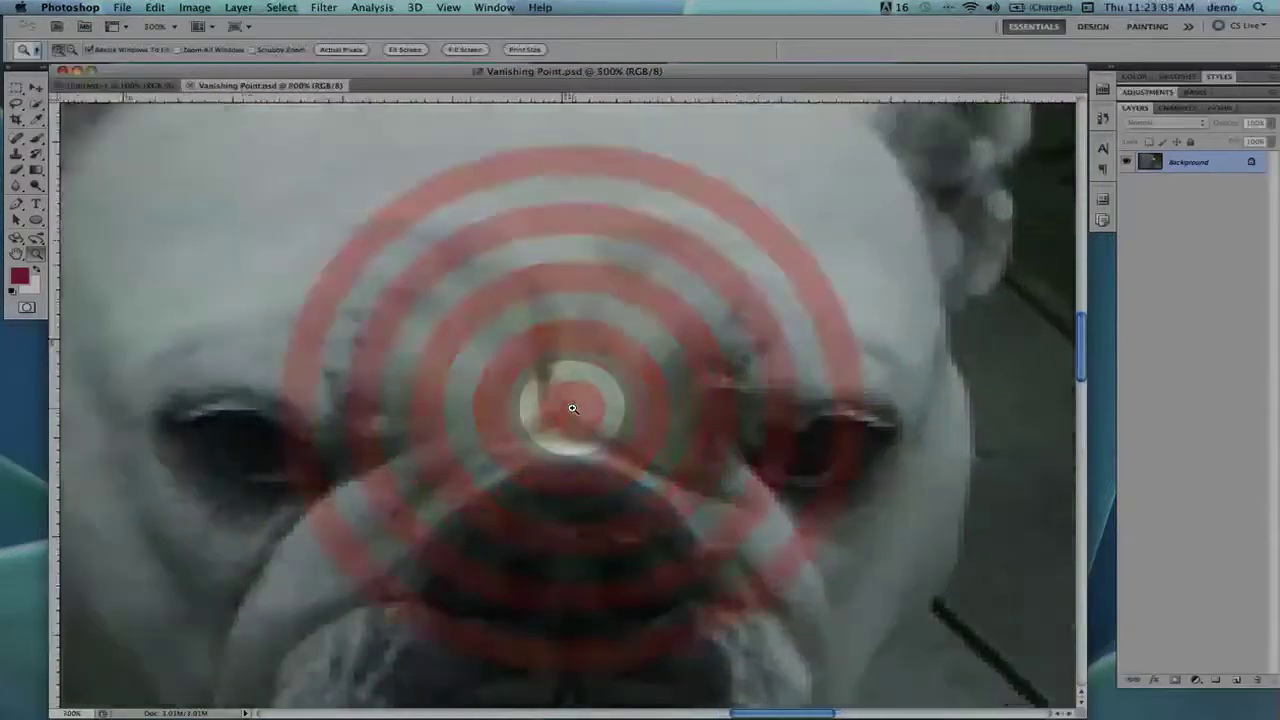
click(572, 408)
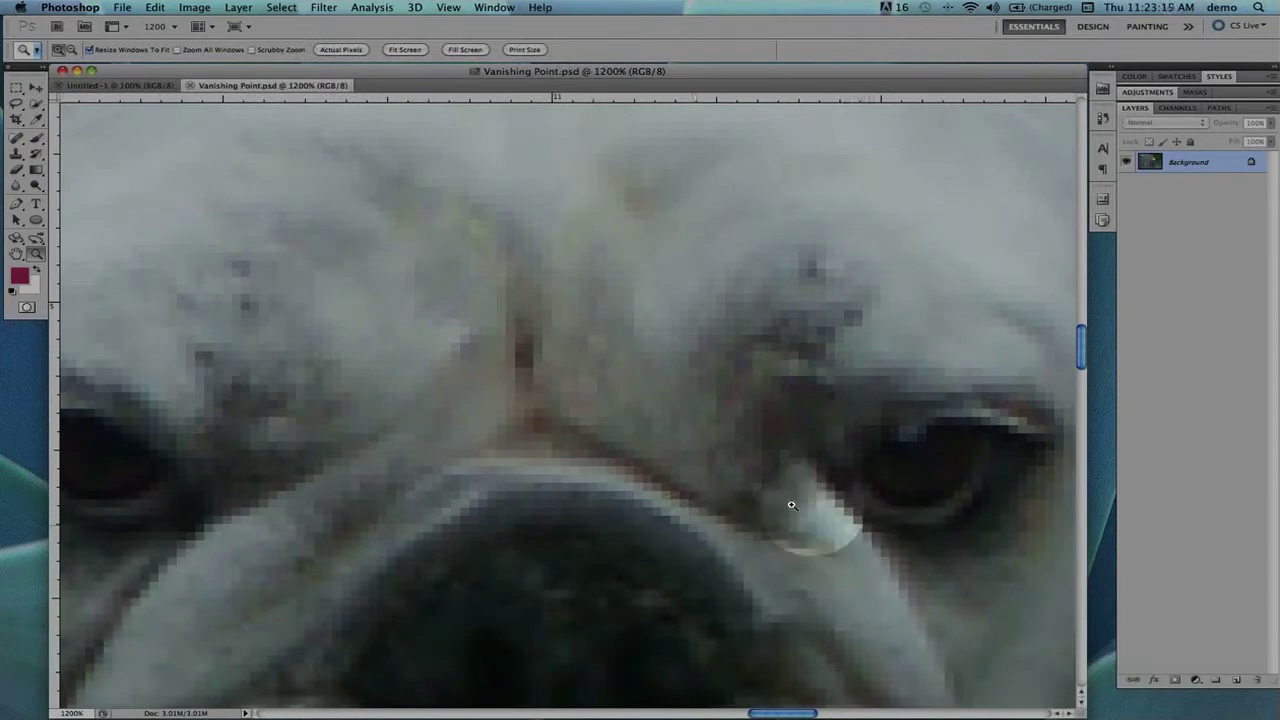
click(517, 350)
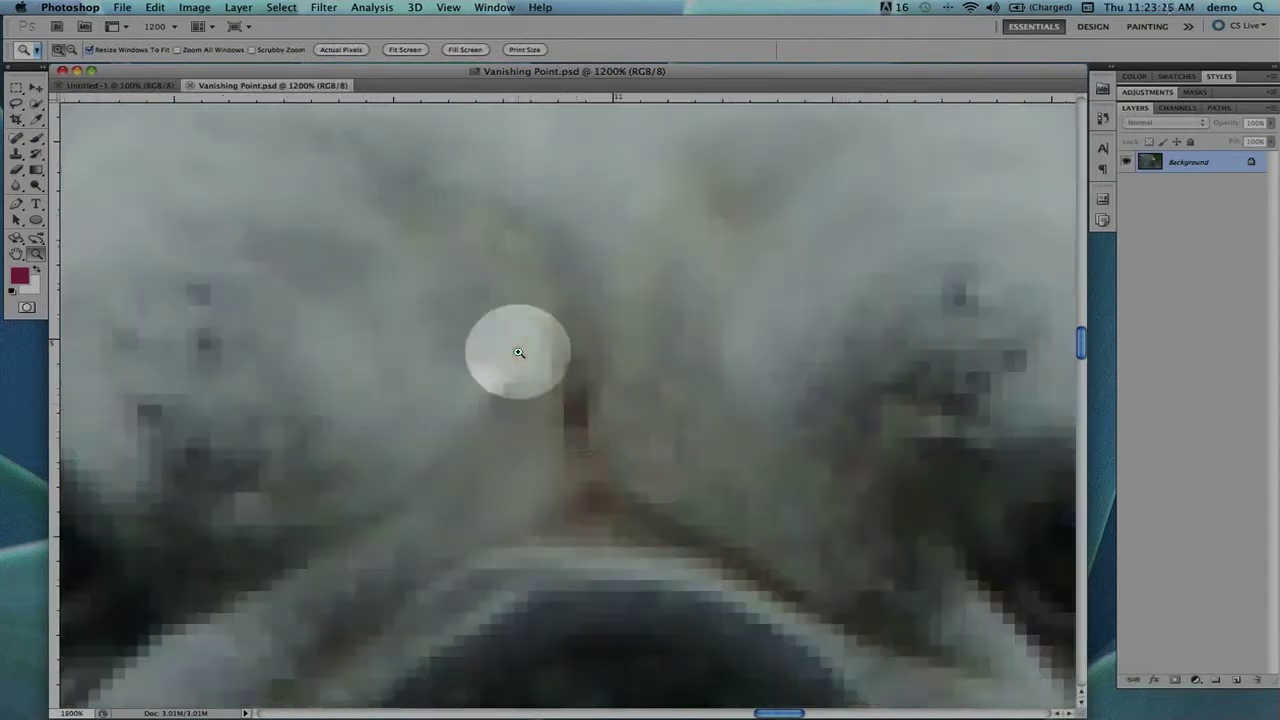
click(573, 406)
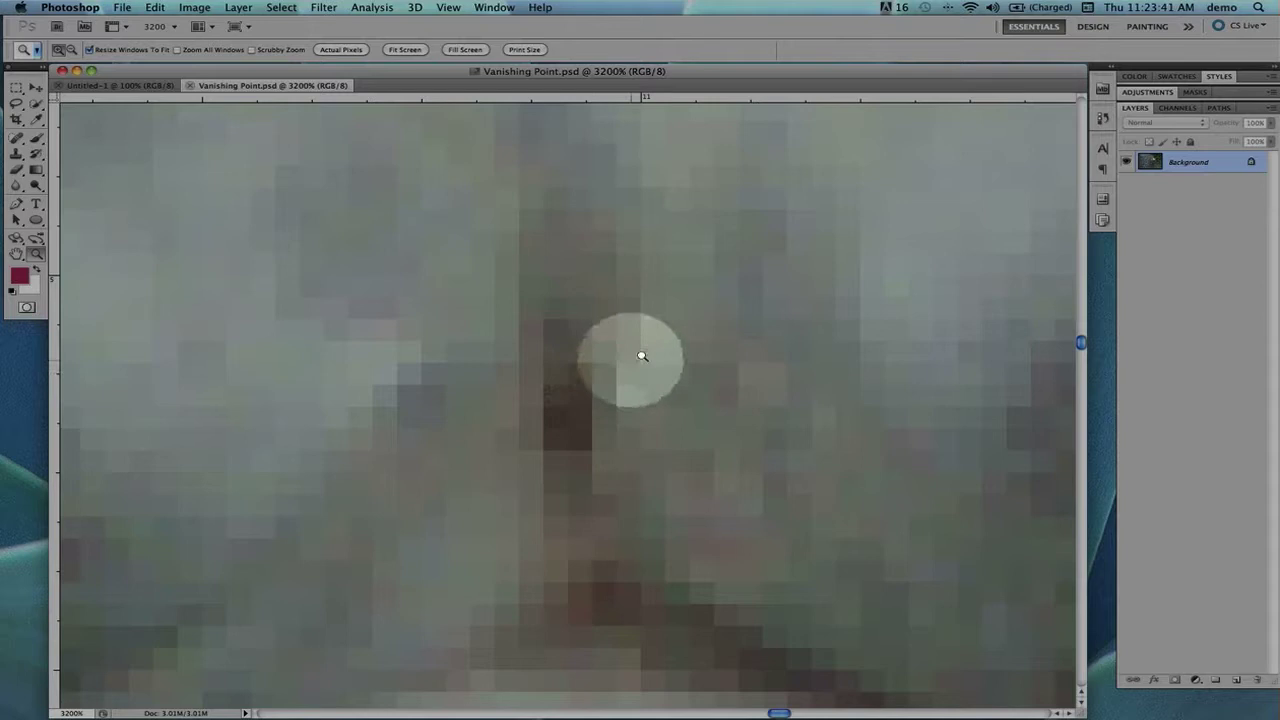
Zoom out from the dog's forehead in successive increments until the whole photo shows at 100%
key(alt)
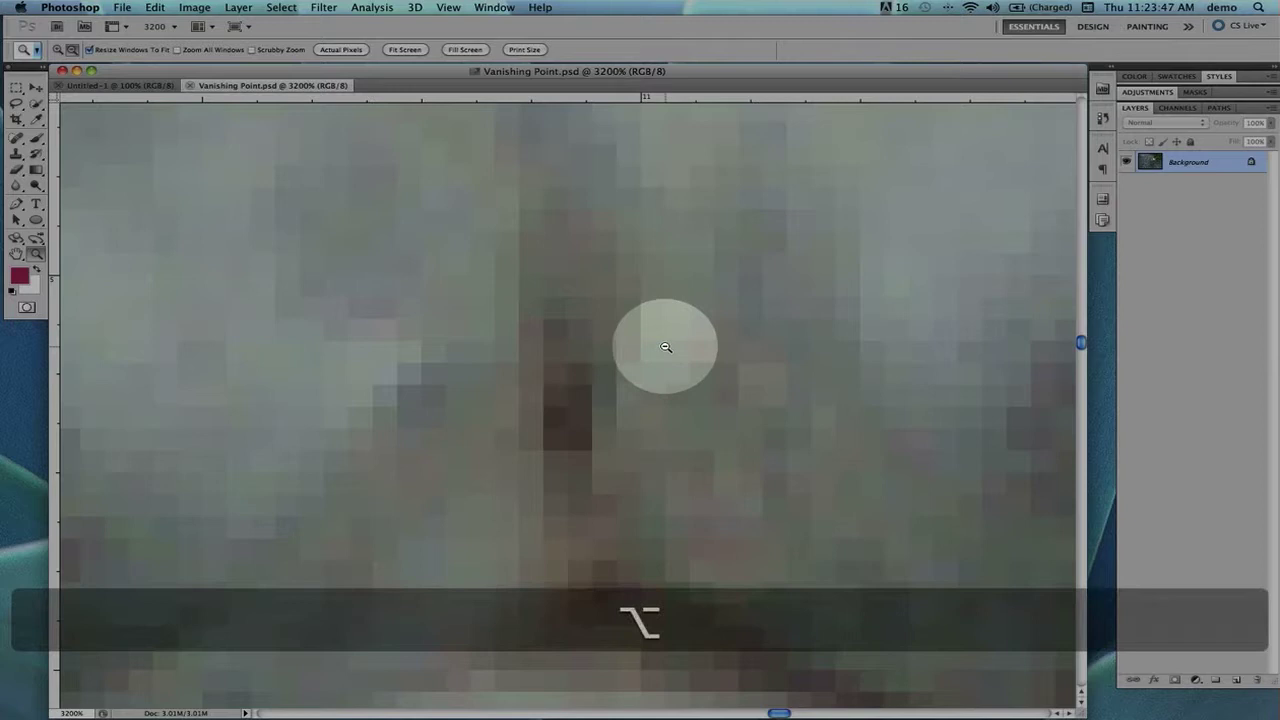
alt+click(538, 384)
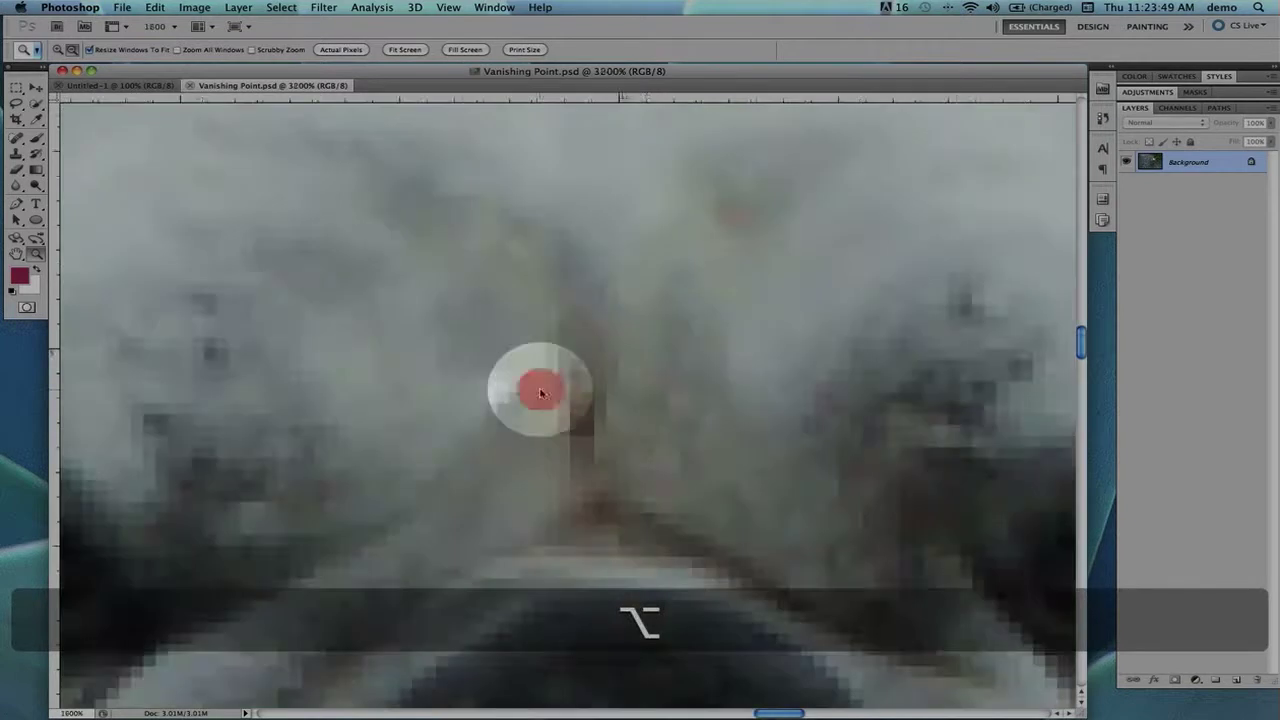
alt+click(540, 389)
alt+click(540, 389)
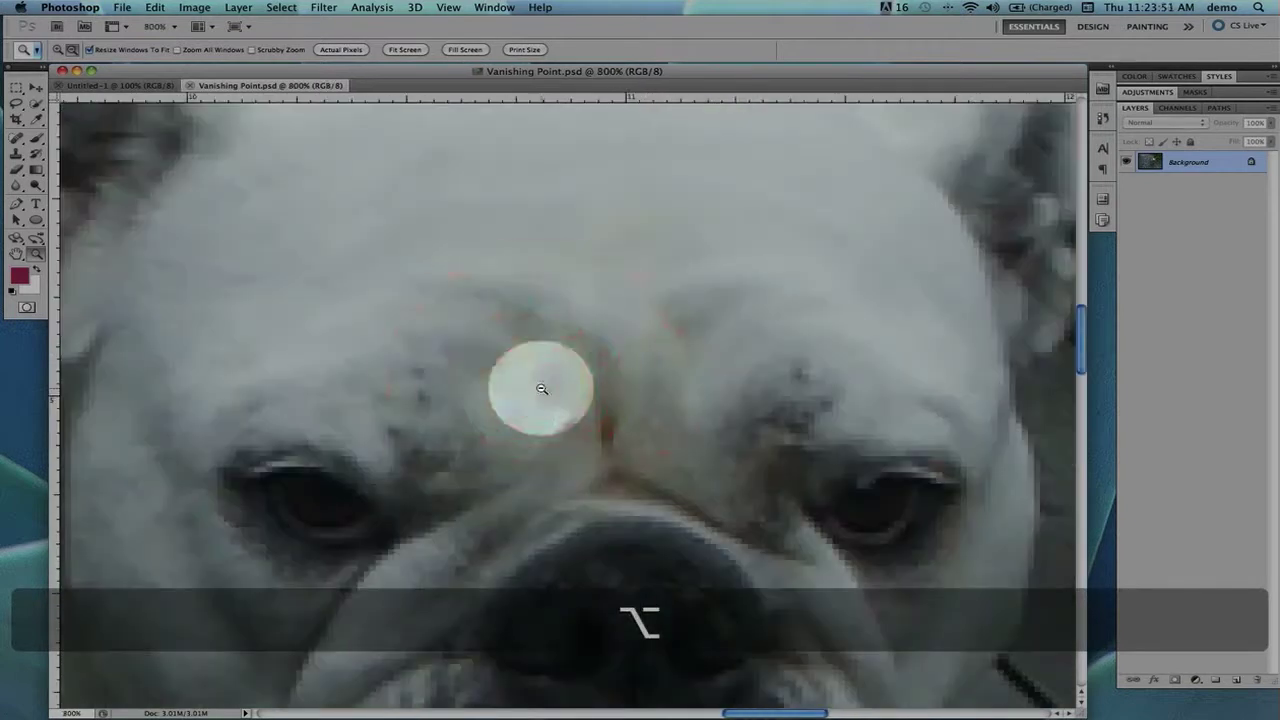
alt+click(540, 389)
alt+click(540, 389)
alt+click(540, 389)
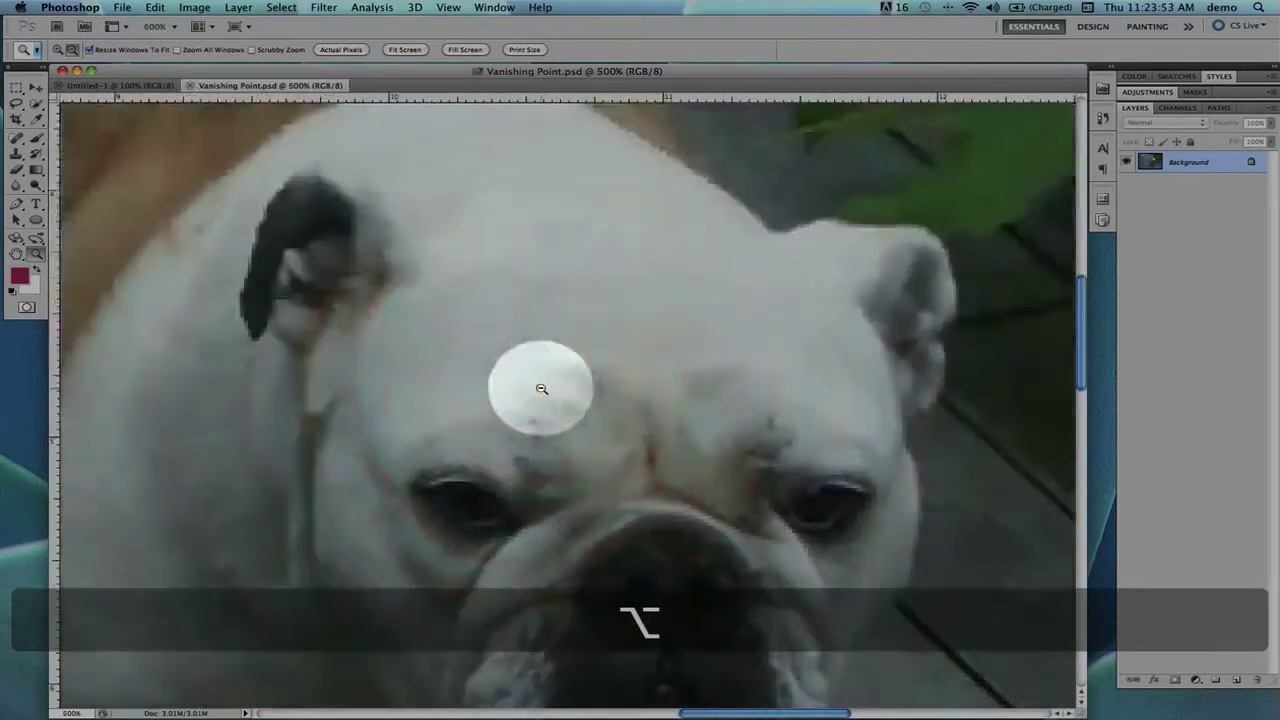
alt+click(540, 389)
alt+click(541, 388)
alt+click(541, 389)
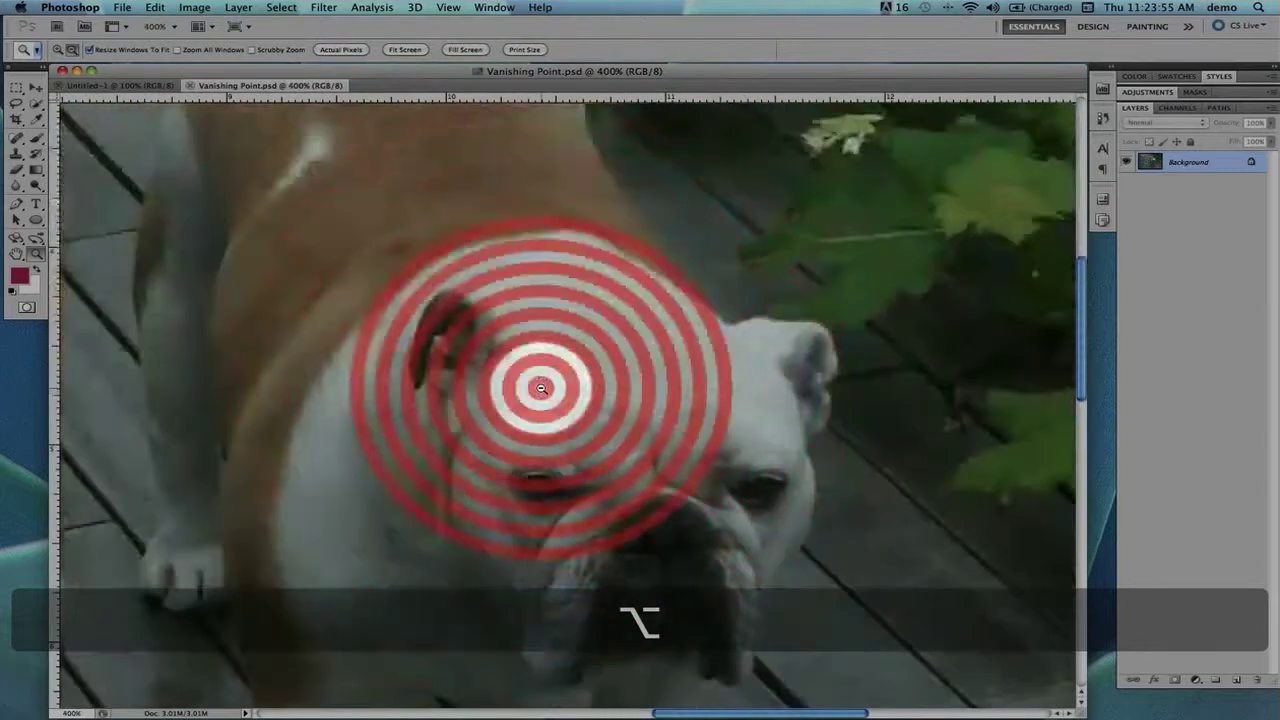
alt+click(541, 389)
alt+click(541, 389)
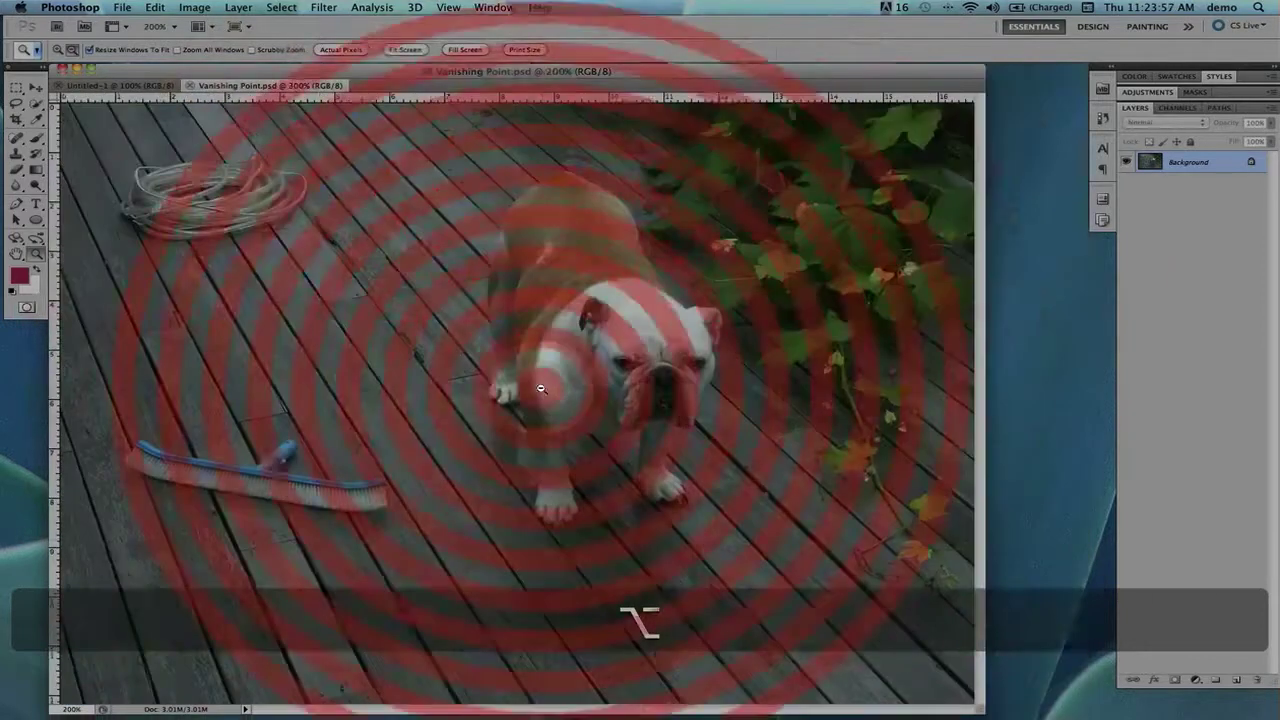
click(554, 50)
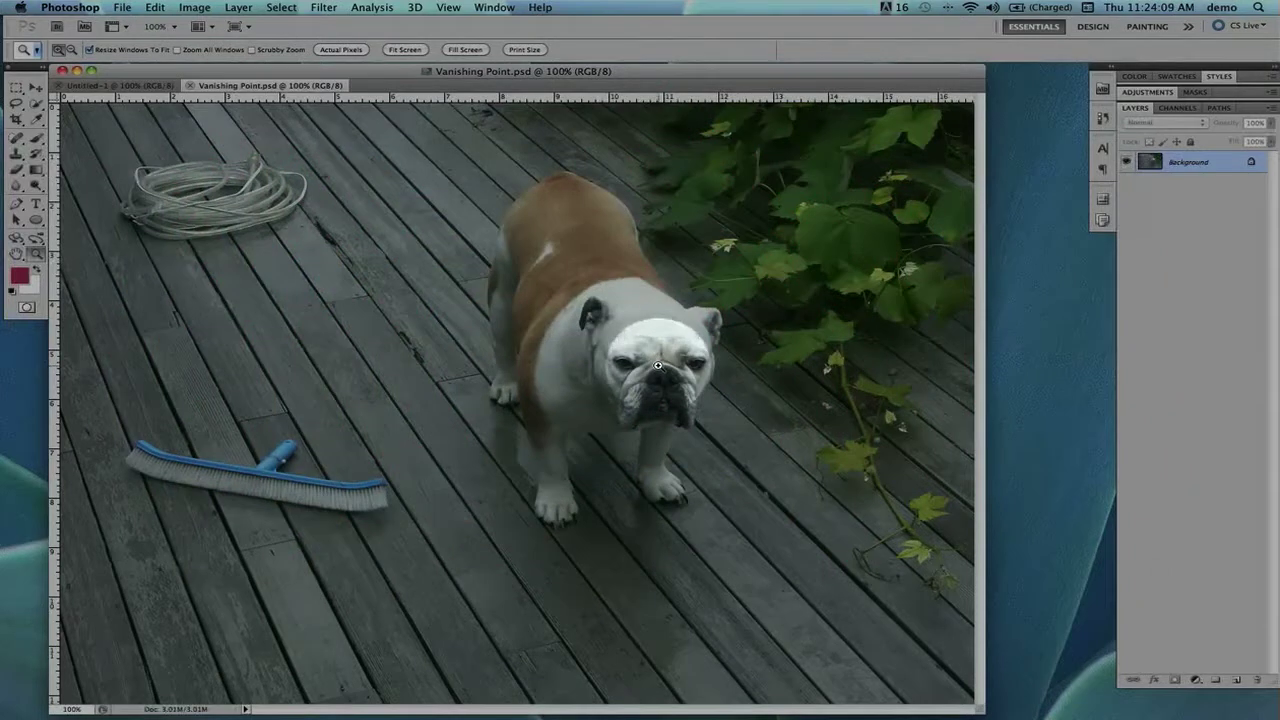
Enlarge the area around the dog's head with a zoom marquee to about 1670% and bring its muzzle into view
key(alt)
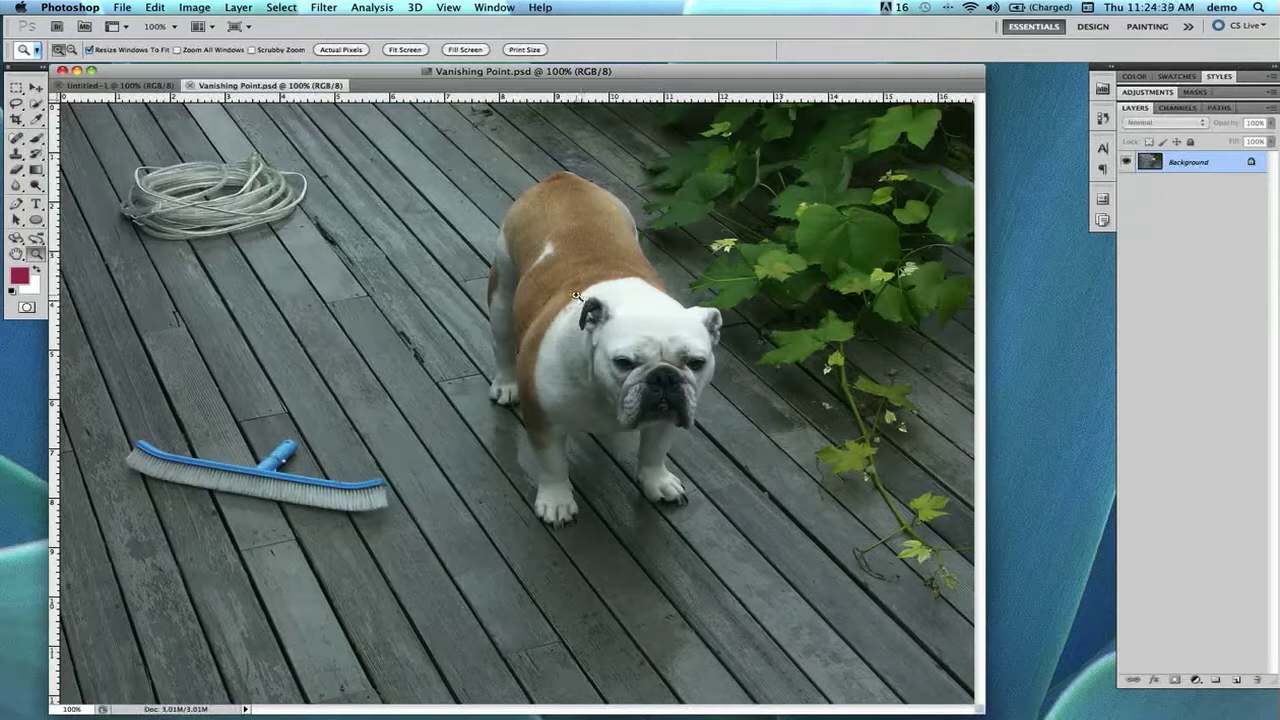
drag(577, 296, 665, 392)
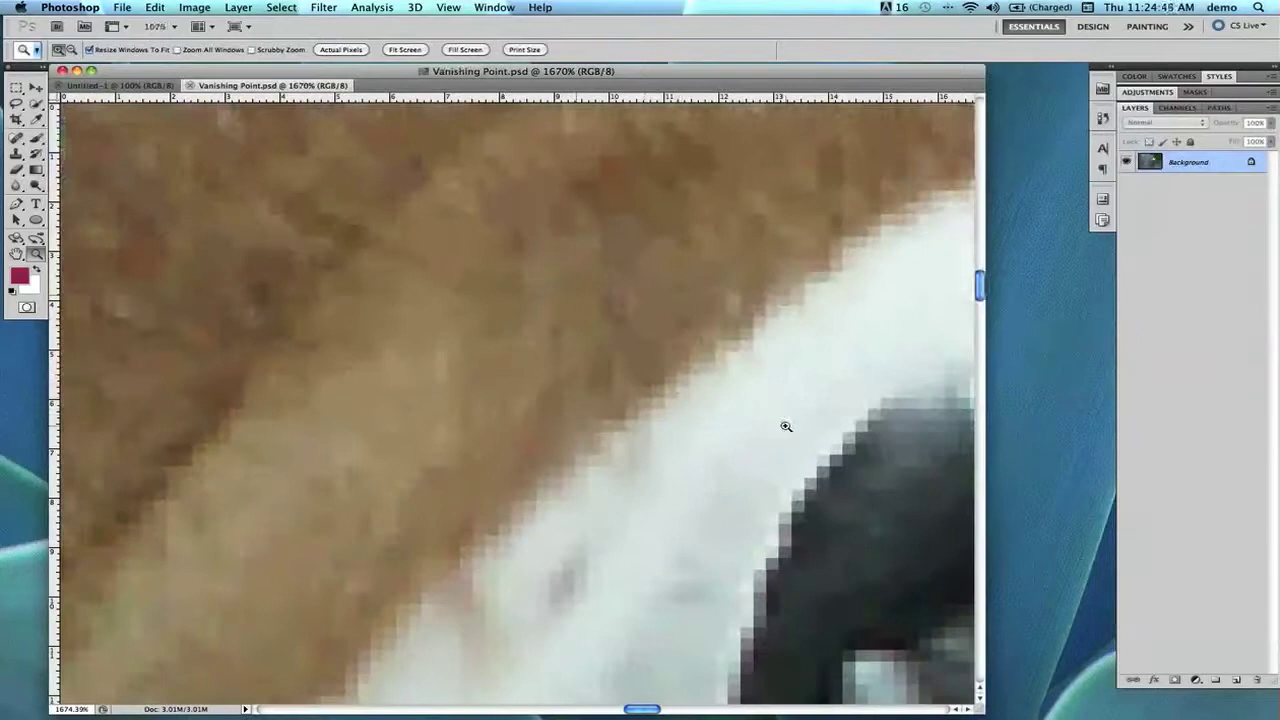
key(space)
drag(965, 710, 982, 698)
key(alt)
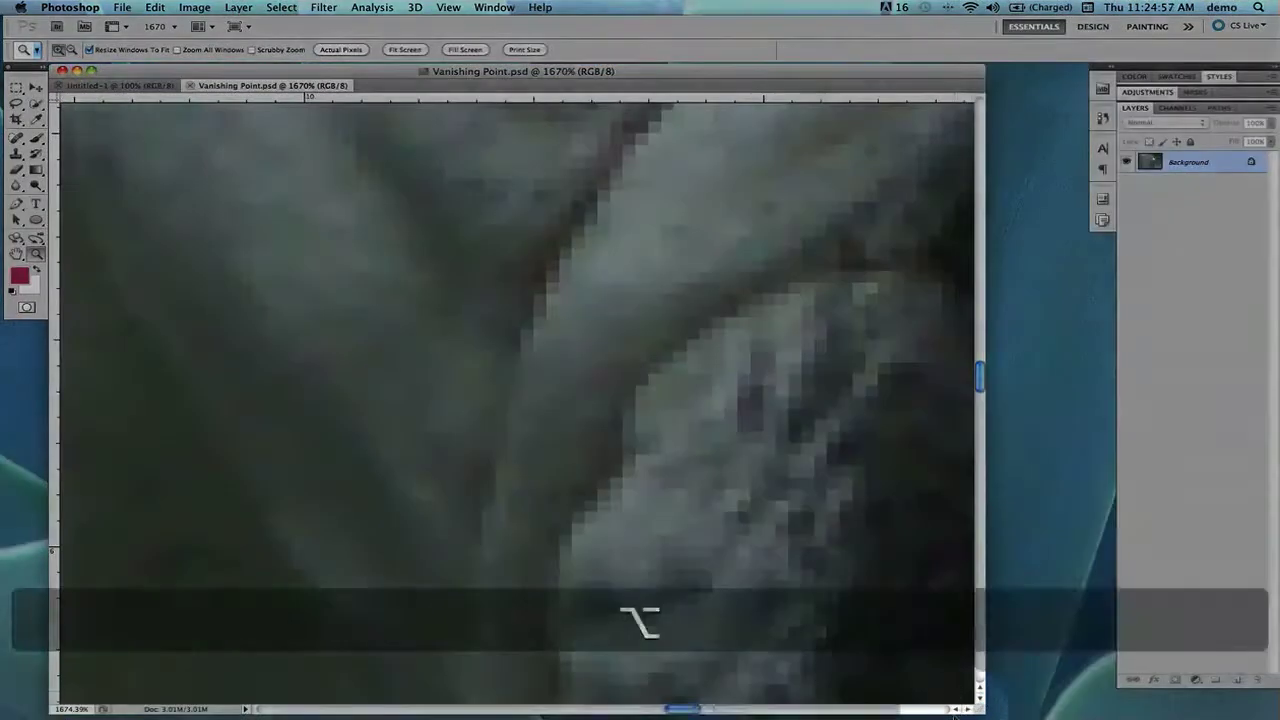
drag(971, 712, 979, 690)
key(alt)
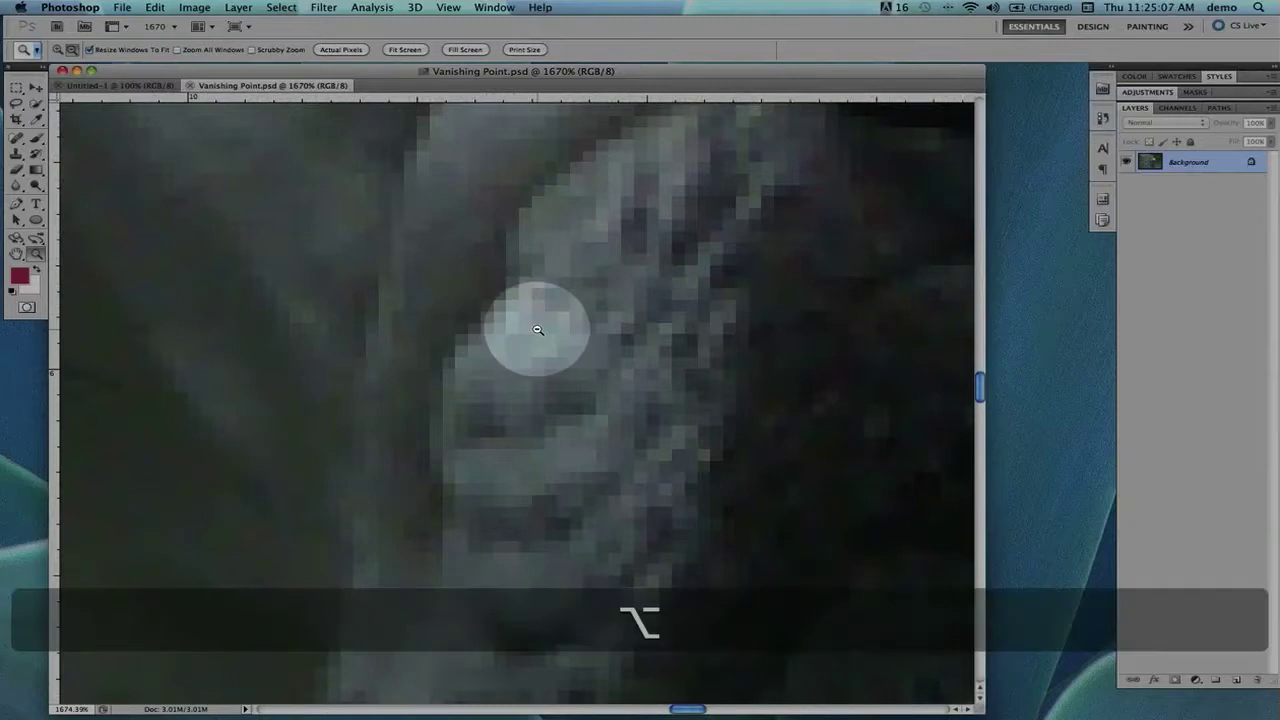
Zoom out from the dog's muzzle in increments until the full image displays at 66.7%
alt+click(537, 331)
alt+click(537, 332)
alt+click(538, 333)
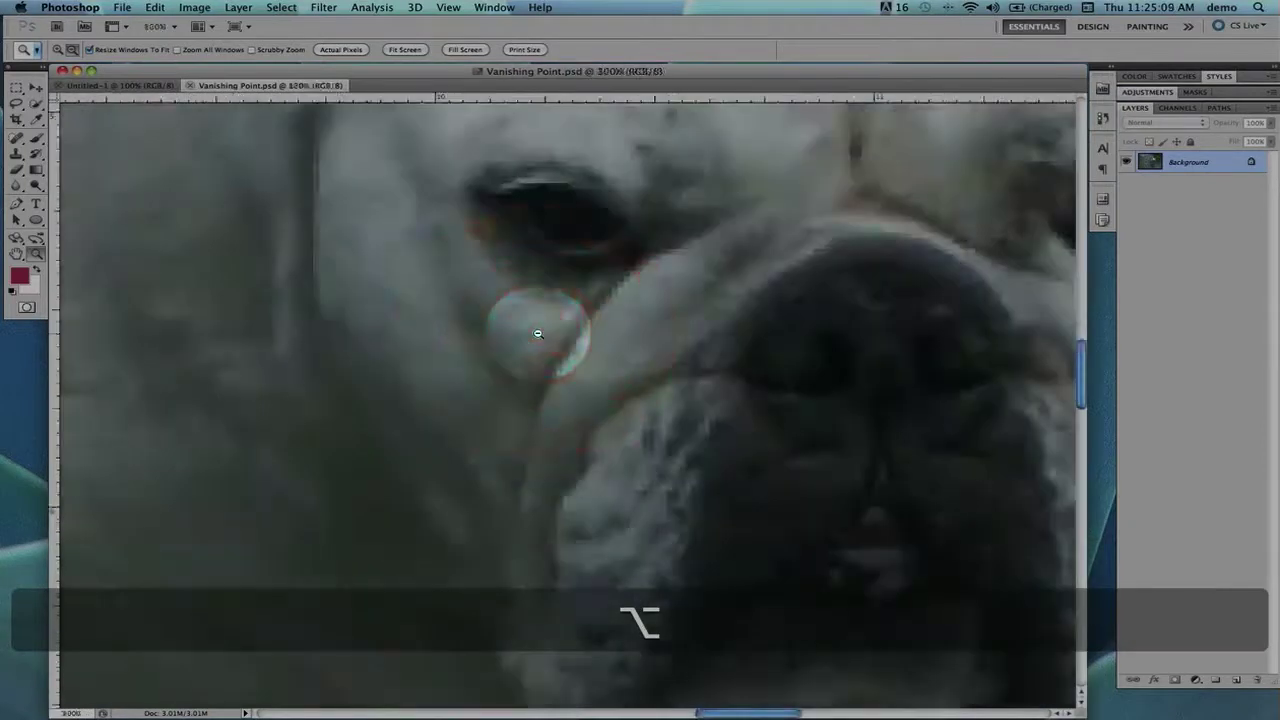
alt+click(537, 333)
alt+click(537, 333)
alt+click(537, 333)
alt+click(537, 333)
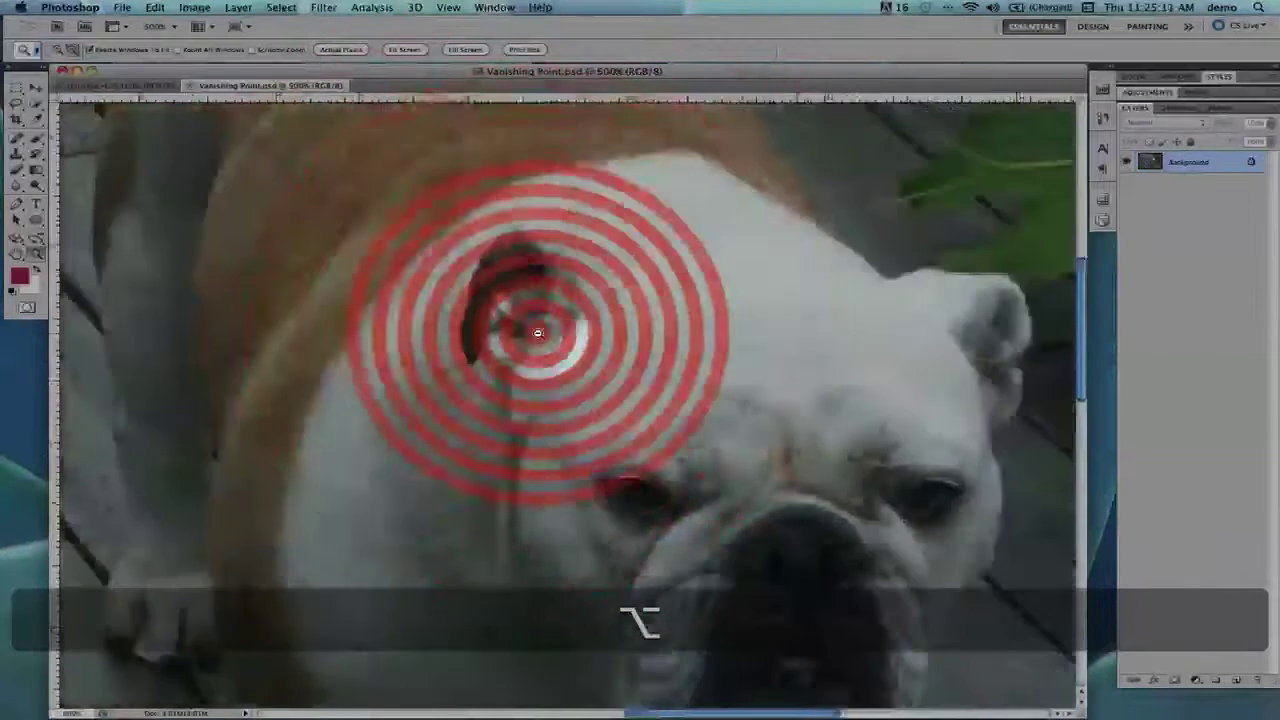
alt+click(537, 333)
alt+click(537, 333)
alt+click(537, 333)
alt+click(537, 333)
alt+click(537, 334)
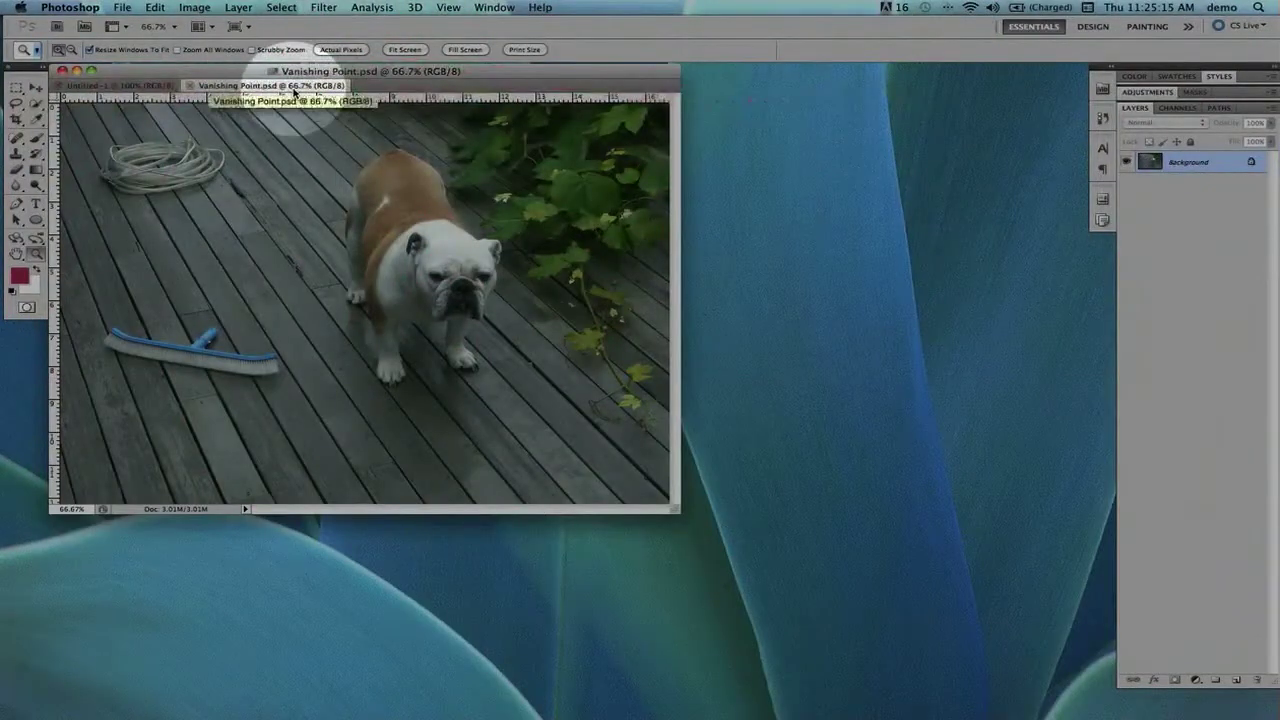
Reduce the magnification of the photo further in preset increments down to 6.25%
alt+click(445, 283)
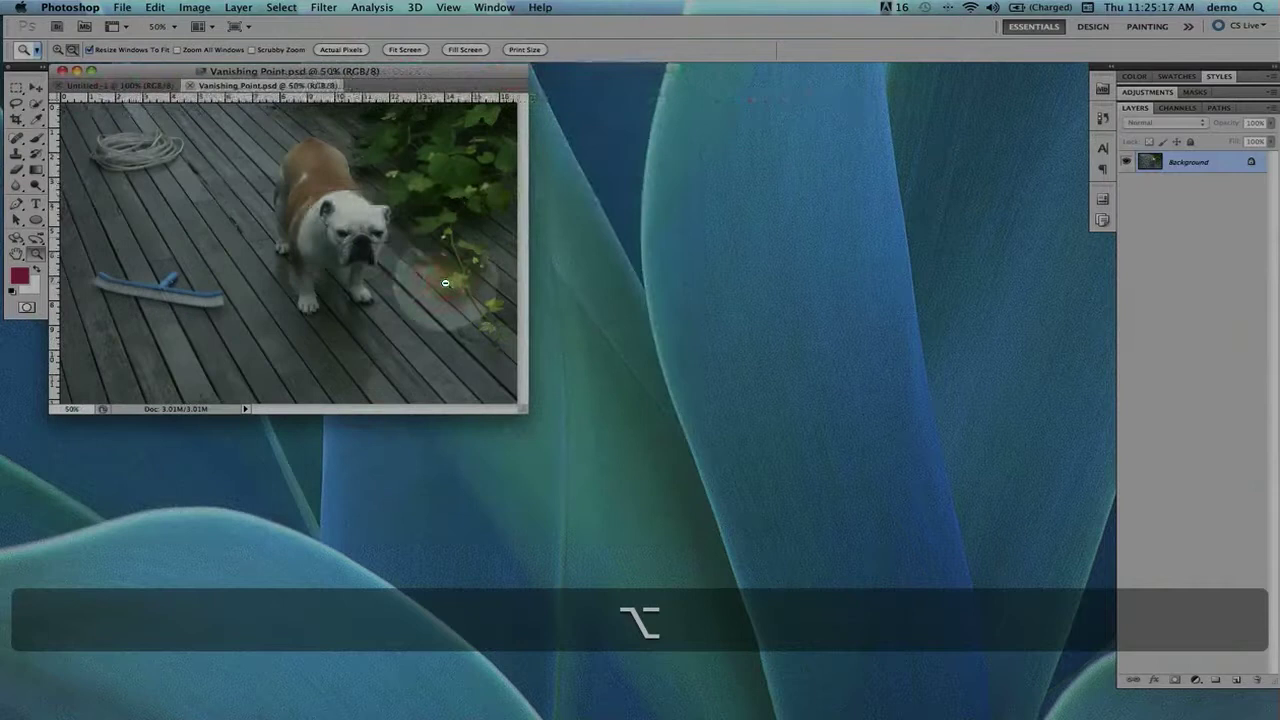
alt+click(344, 237)
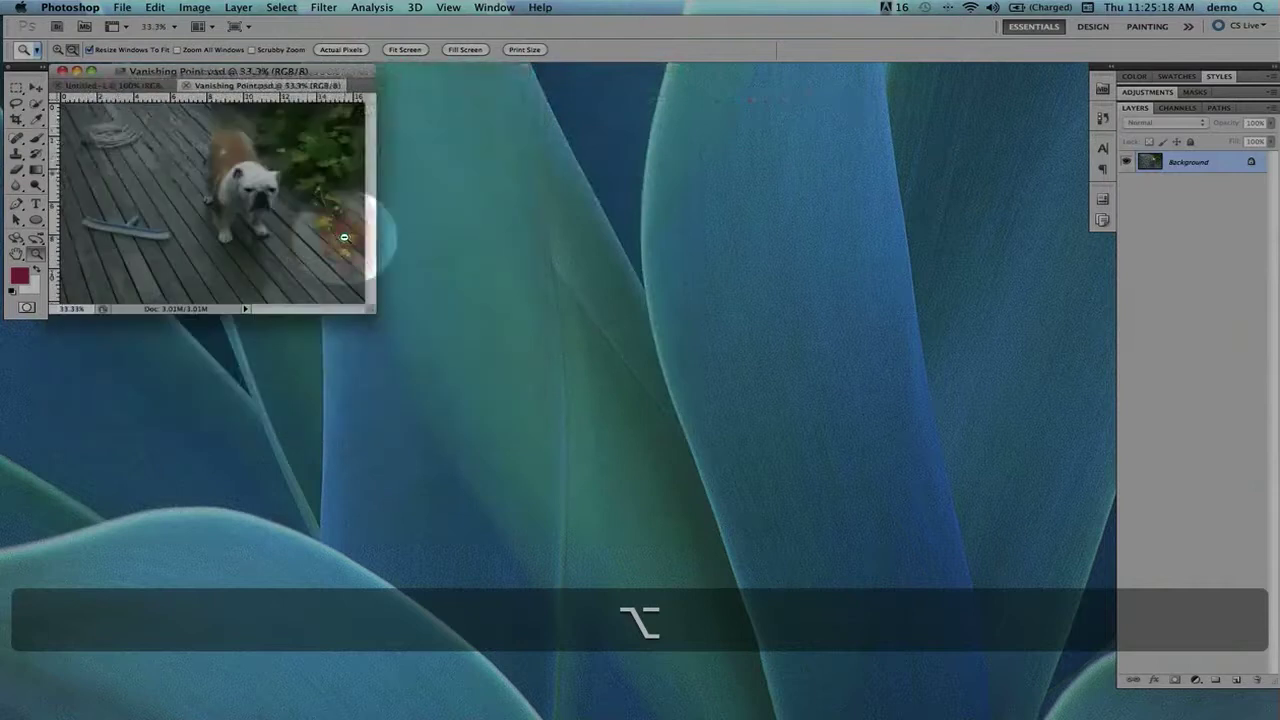
alt+click(249, 192)
alt+click(201, 172)
alt+click(150, 146)
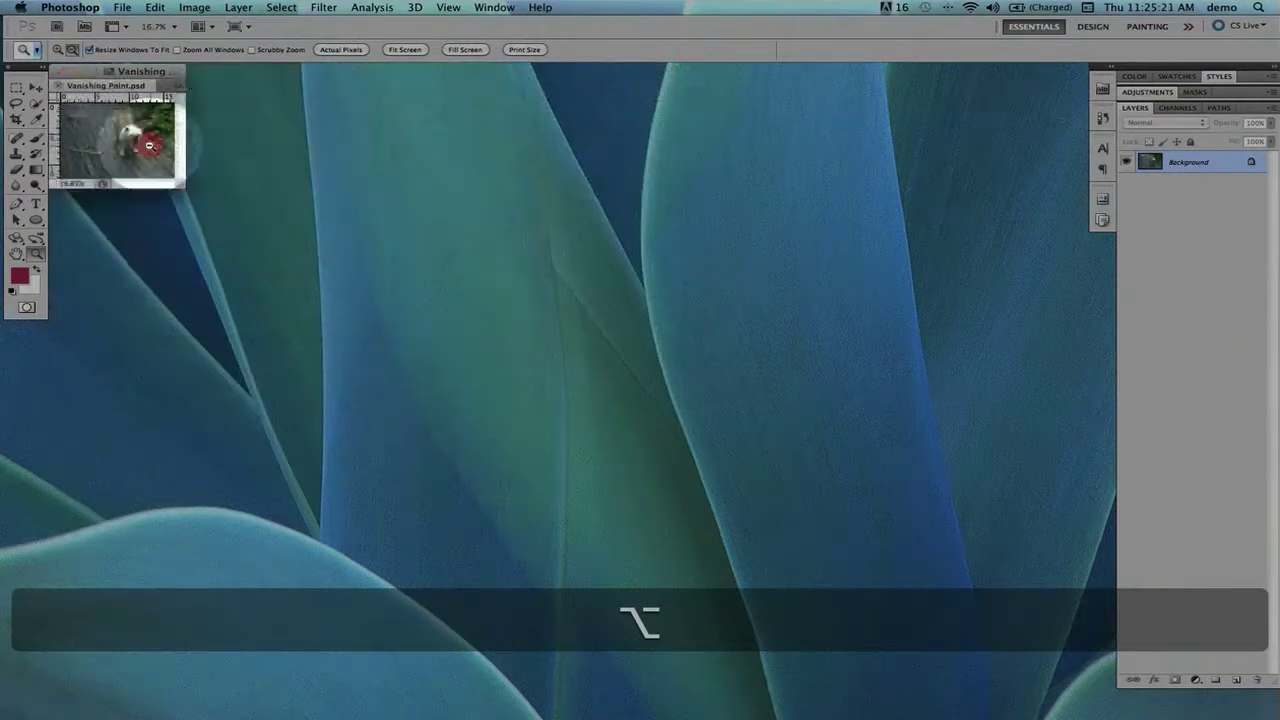
alt+click(149, 146)
alt+click(112, 128)
alt+click(102, 122)
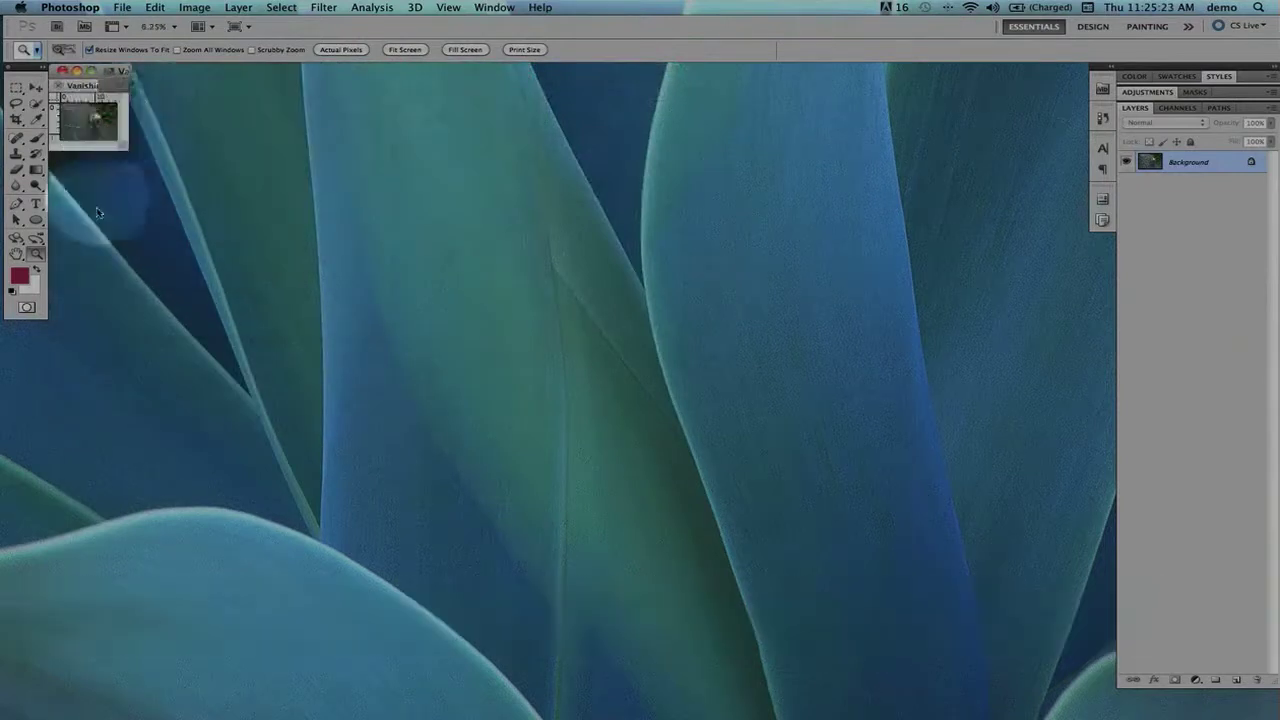
Zoom the tiny photo back in through the preset increments to 100%
click(96, 122)
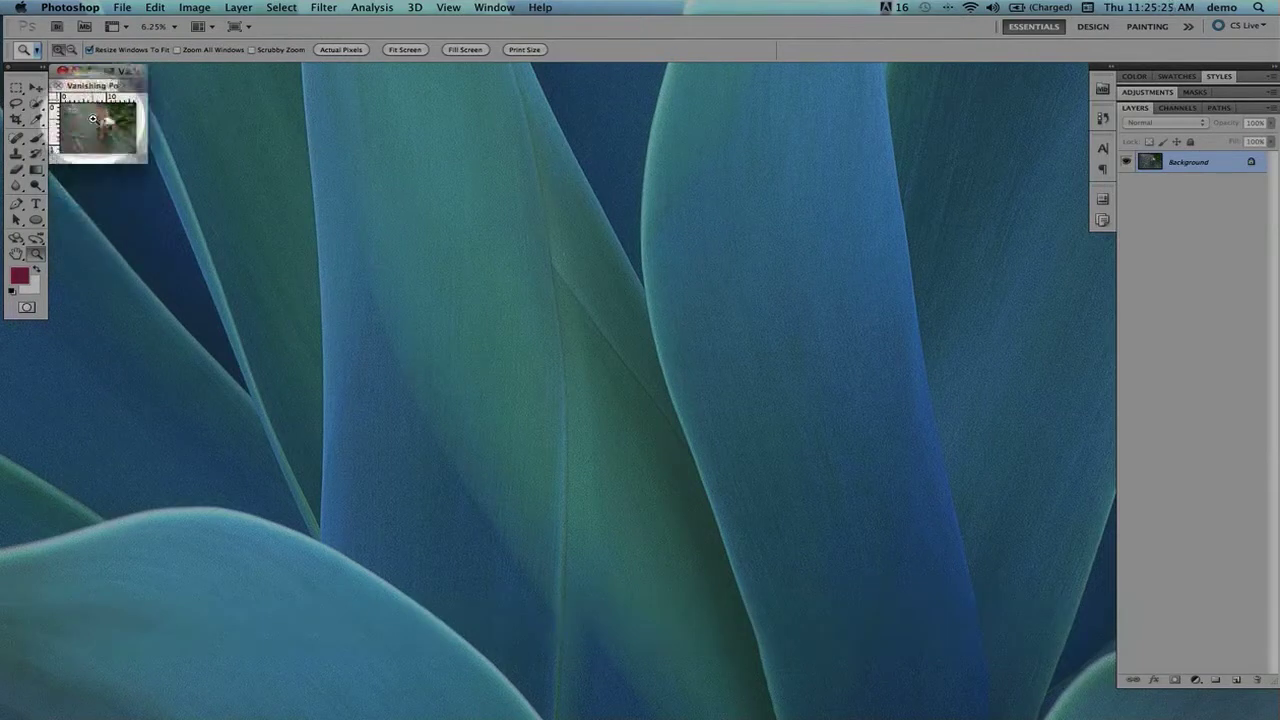
click(98, 123)
click(165, 156)
click(238, 192)
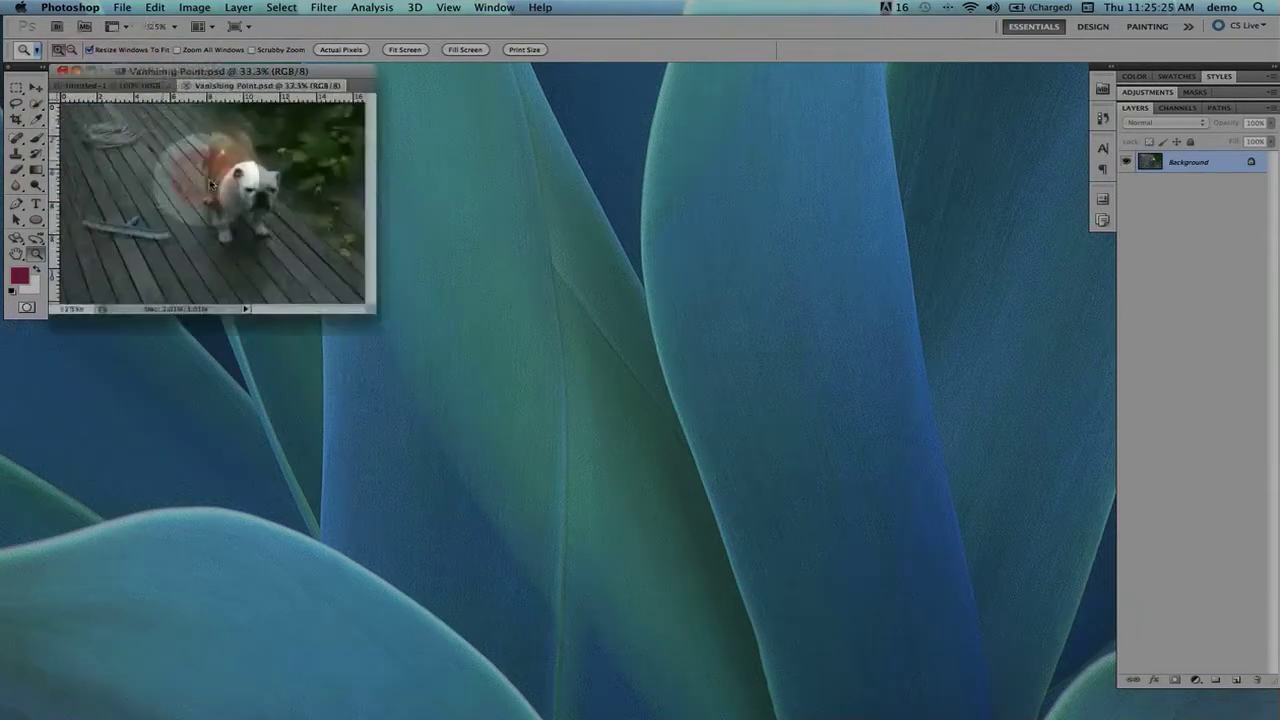
click(243, 194)
click(300, 214)
click(386, 271)
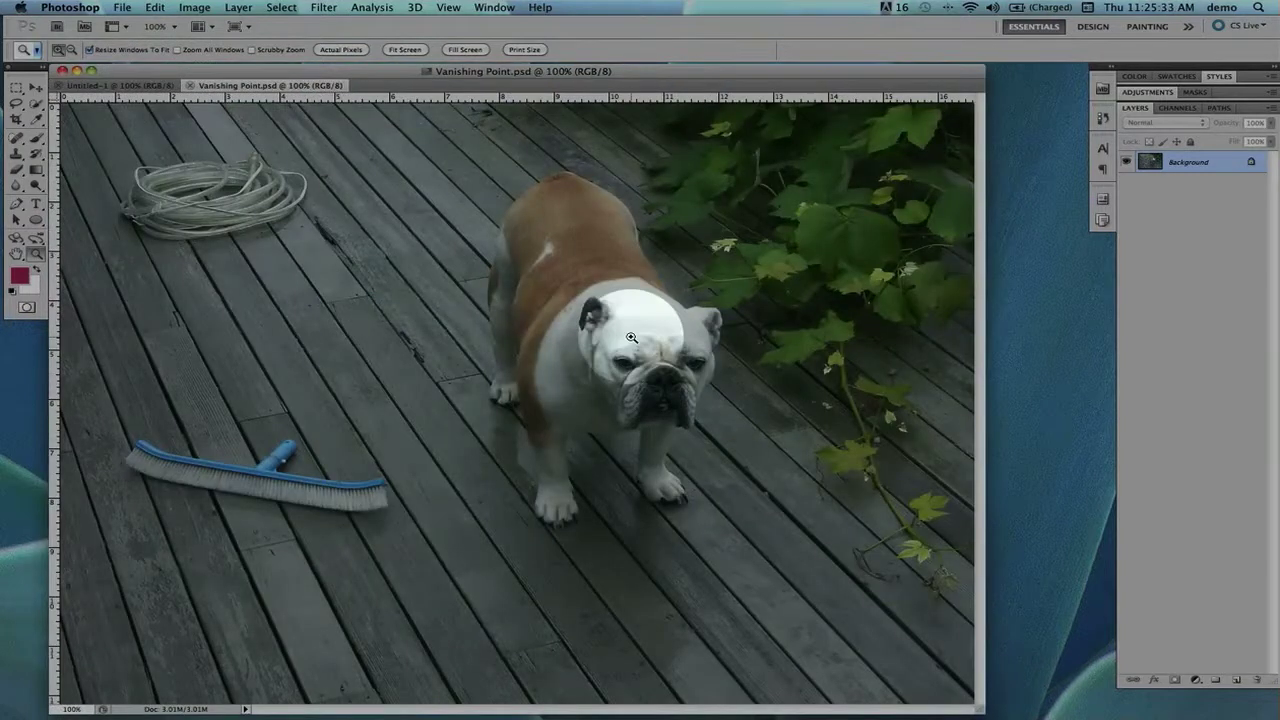
Enlarge the dog's head with a zoom marquee to about 437%, and again from 66.7% to about 460%
key(alt)
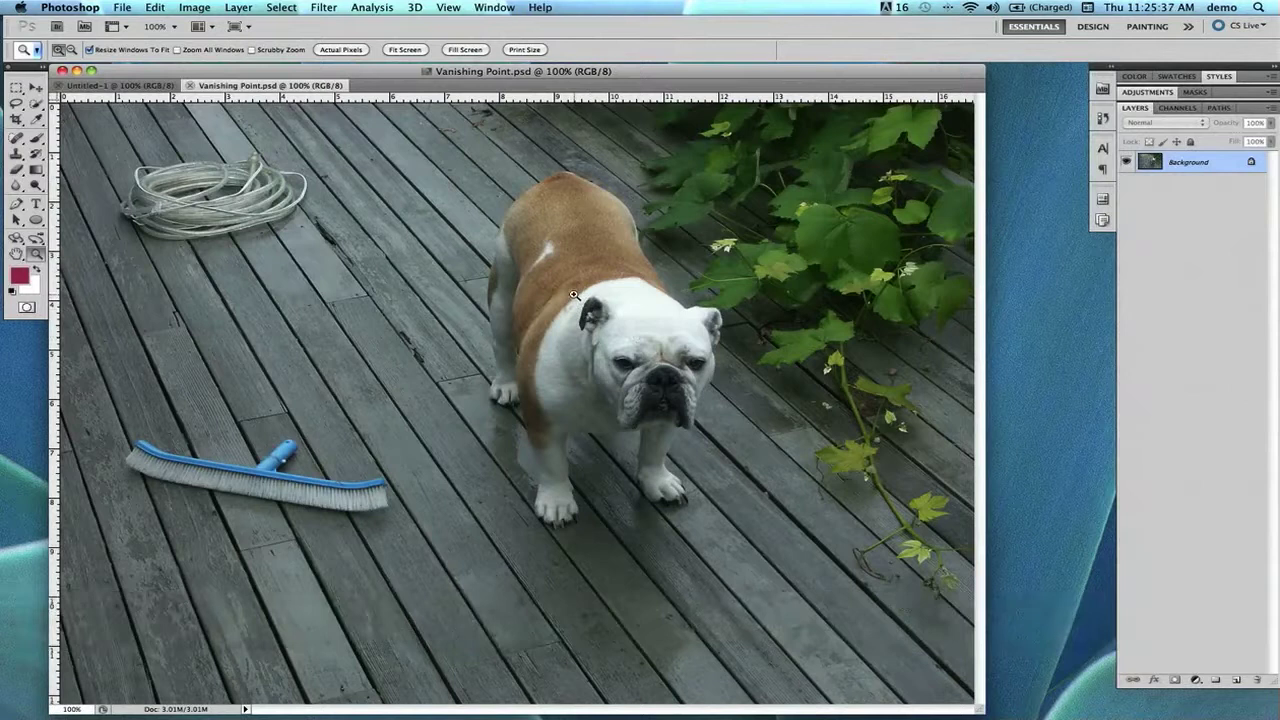
drag(575, 290, 722, 424)
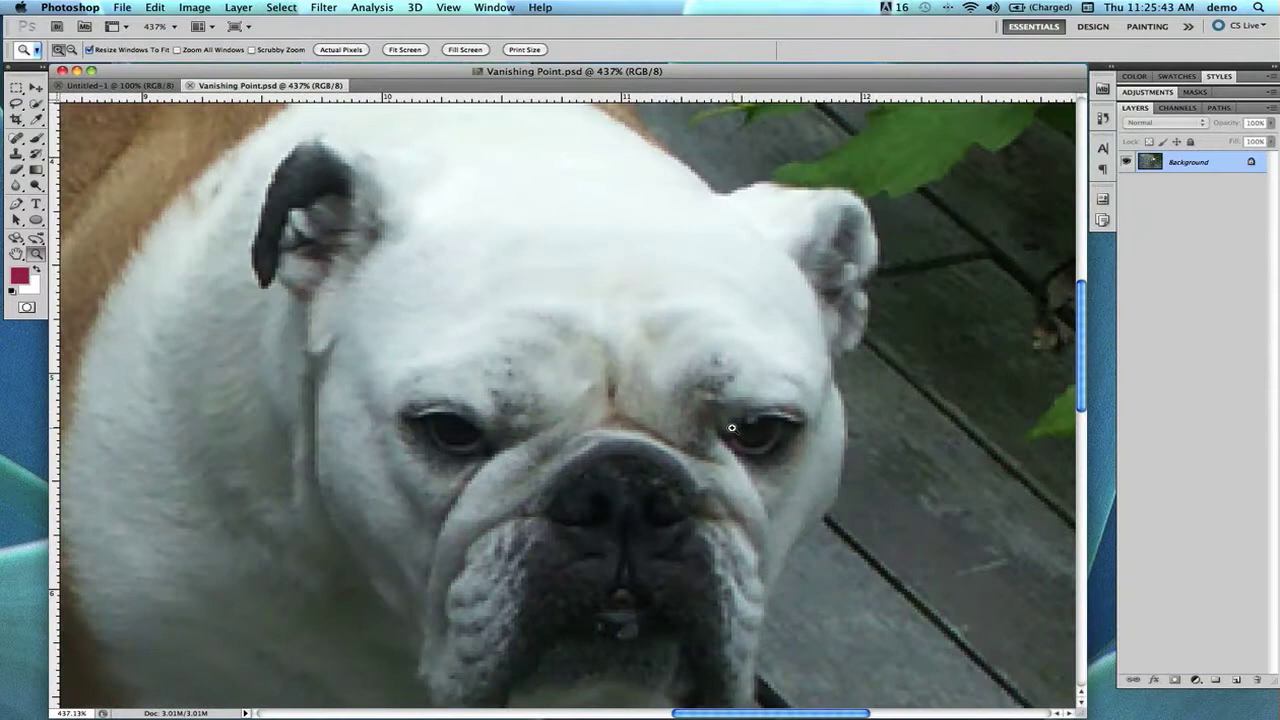
alt+click(731, 427)
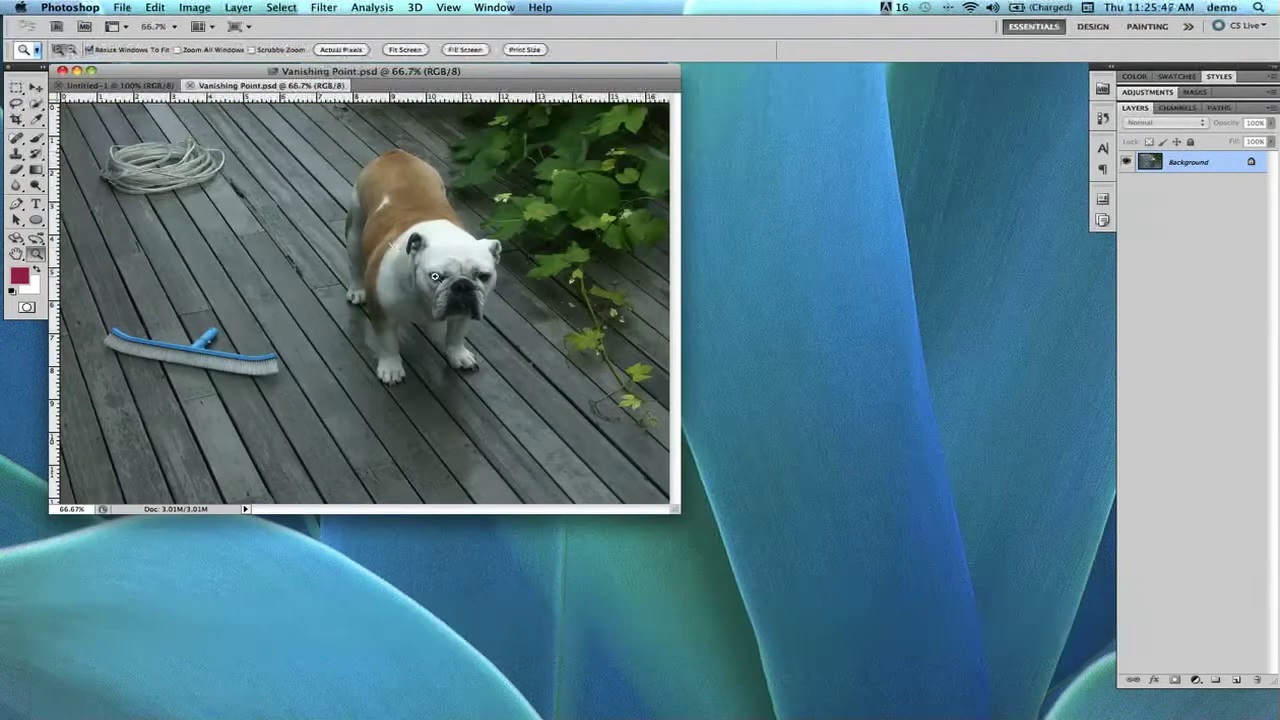
drag(408, 235, 497, 299)
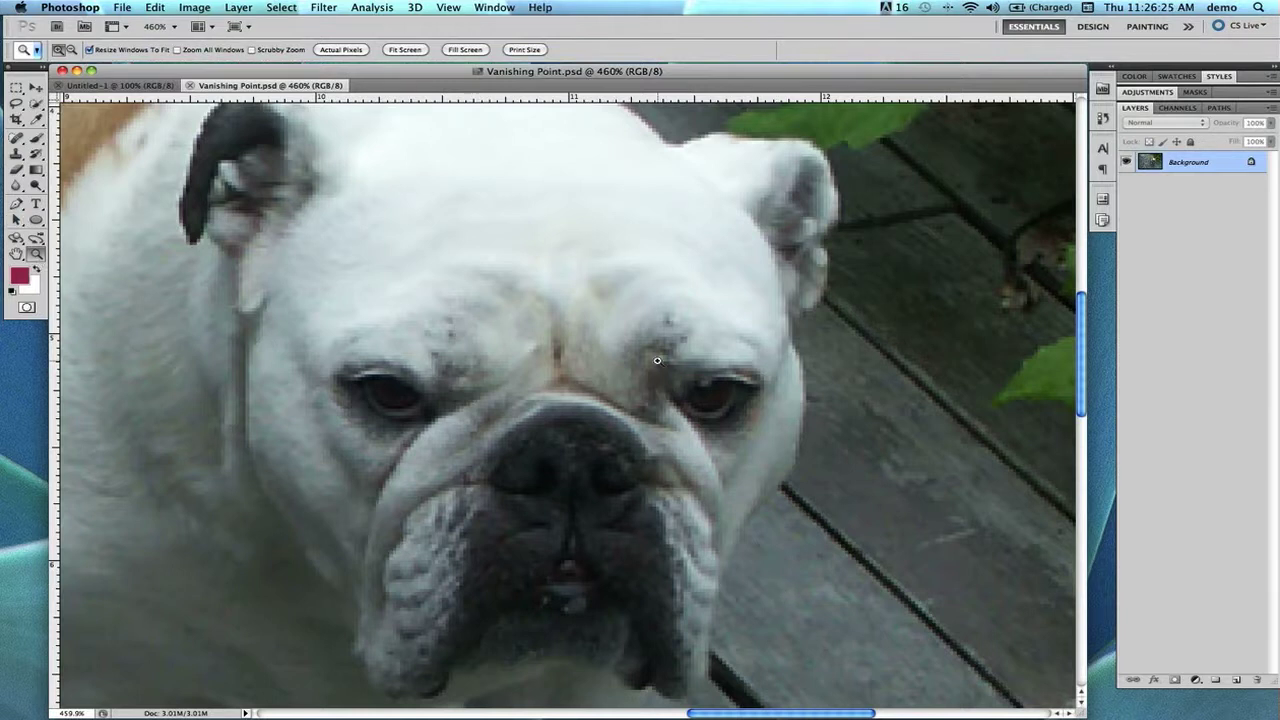
Pan the magnified photo with the Hand tool from the dog's head across the leaves to the vine on the deck
click(17, 256)
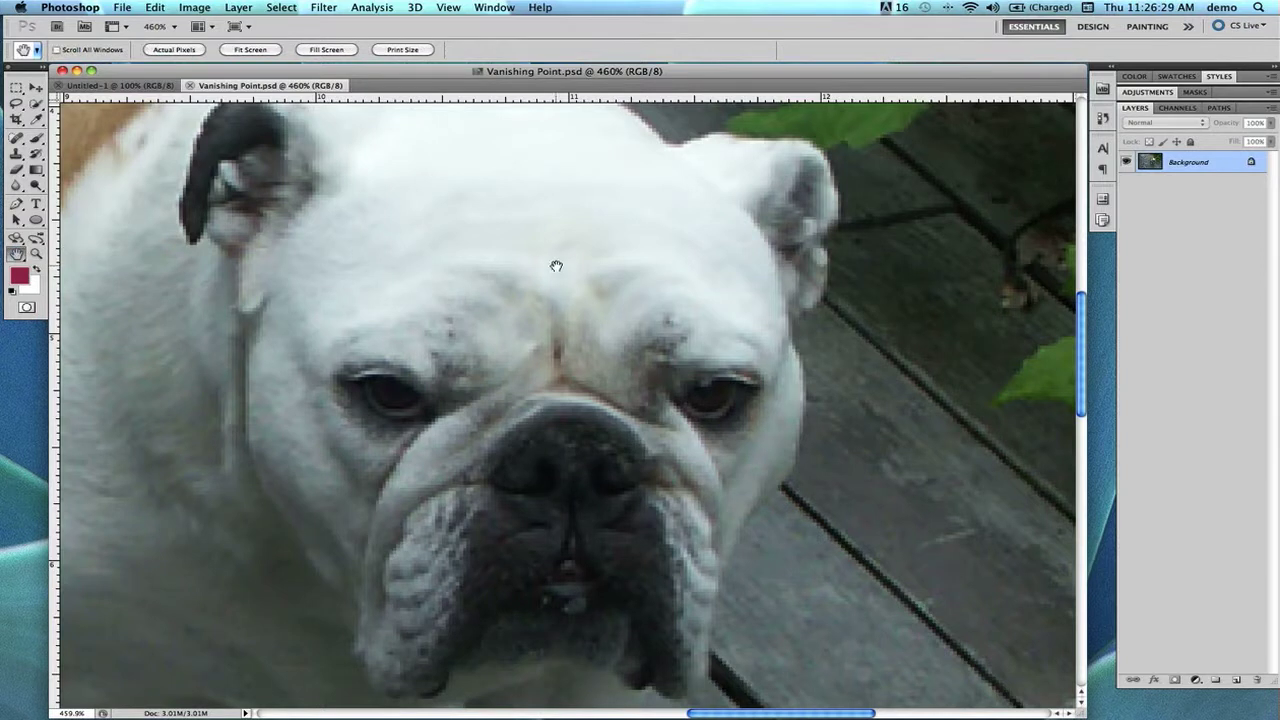
key(alt)
drag(754, 220, 723, 240)
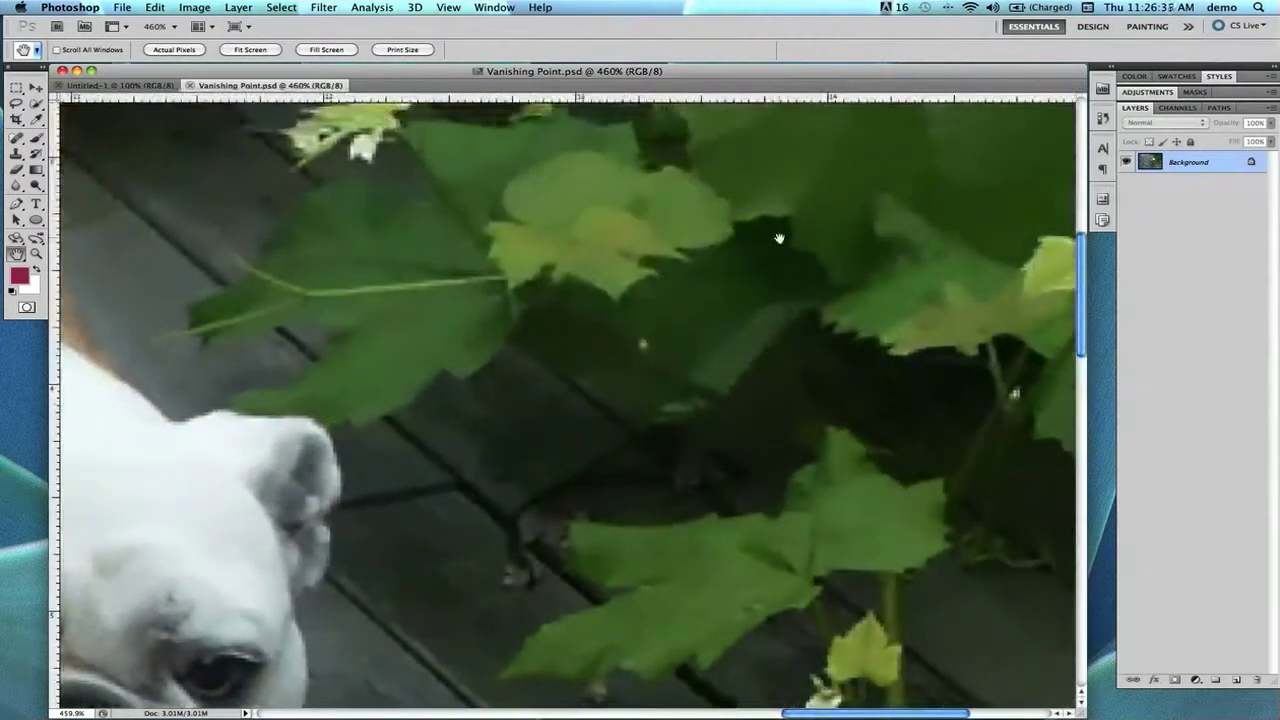
drag(780, 238, 356, 201)
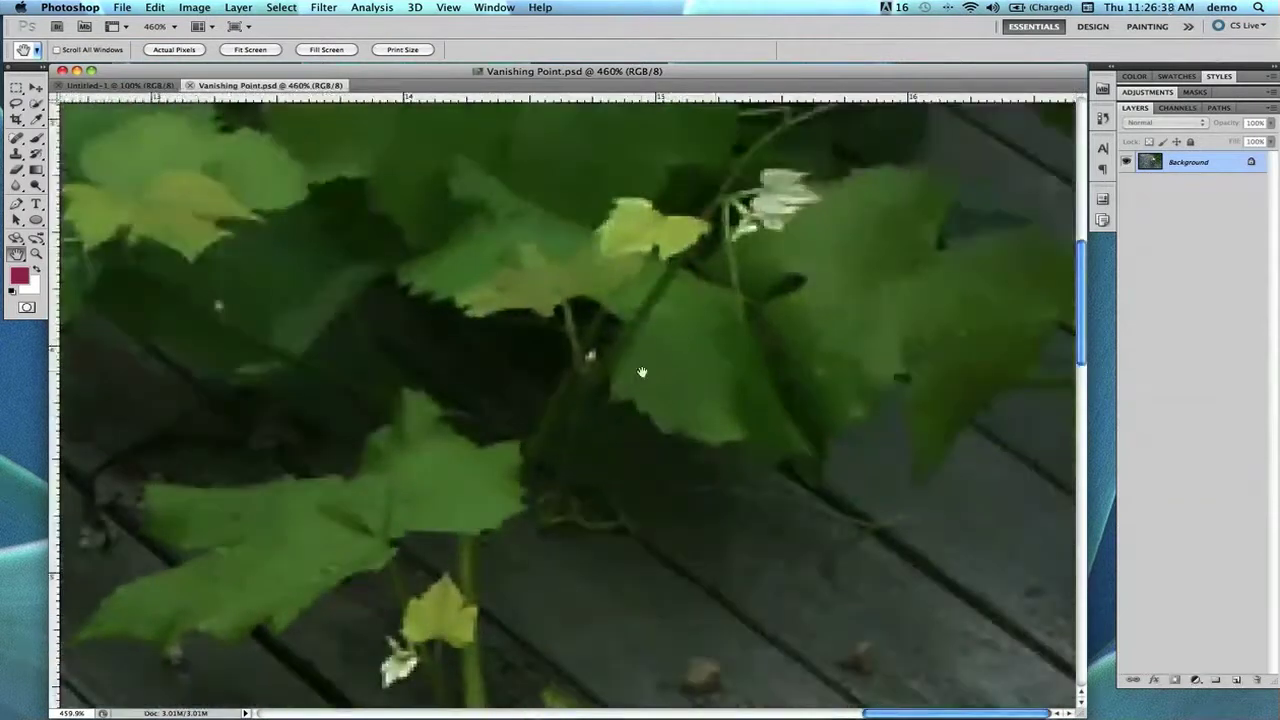
drag(642, 372, 746, 237)
drag(682, 505, 660, 373)
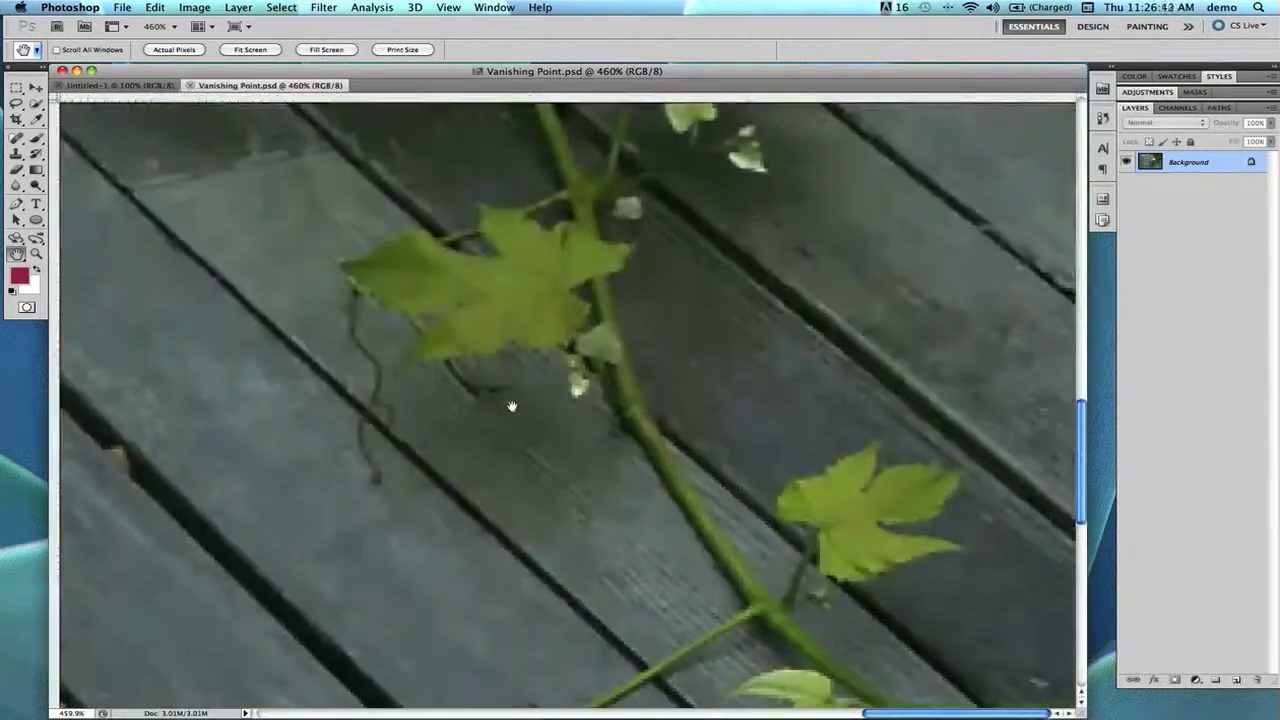
drag(657, 420, 457, 314)
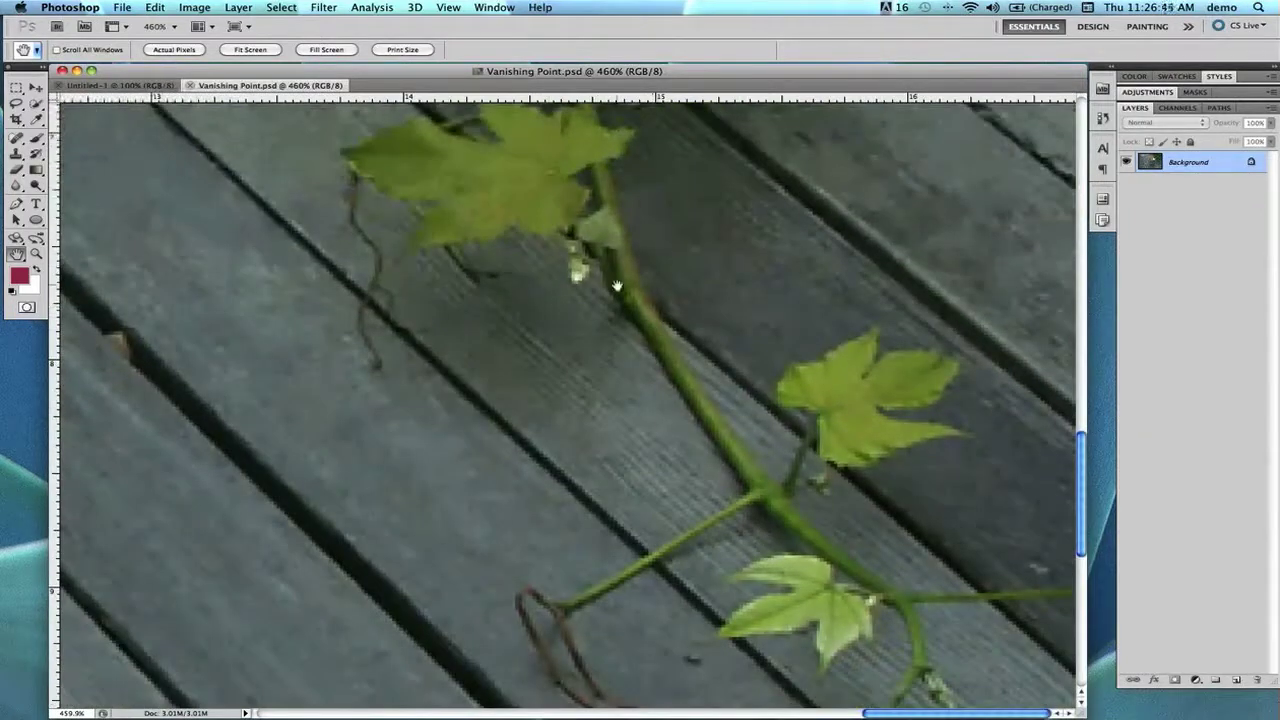
Pan back across the deck boards with the Hand tool until the dog's face is centred again
drag(534, 214, 771, 500)
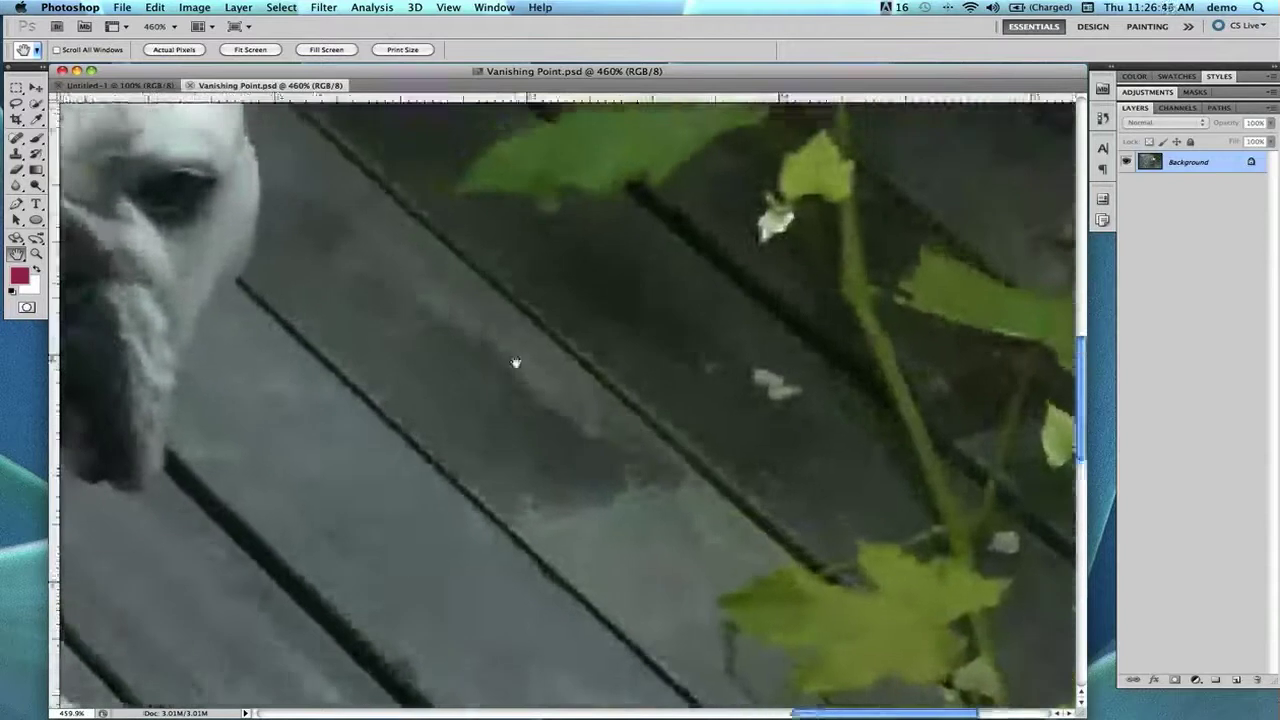
drag(515, 362, 820, 534)
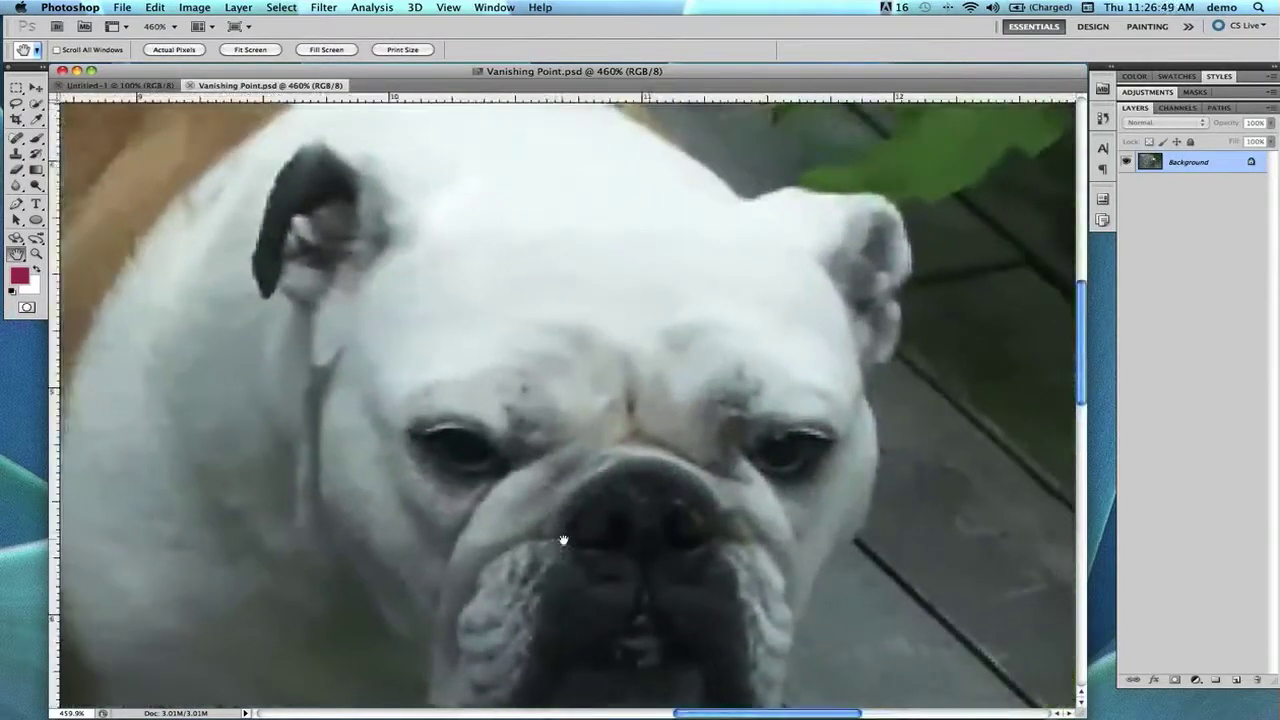
drag(563, 540, 580, 426)
Scroll the magnified photo slightly horizontally and vertically, and reposition the dog's face with the Hand tool
key(alt)
mouse_move(740, 713)
mouse_down()
mouse_move(598, 708)
mouse_move(756, 708)
mouse_up()
drag(1080, 385, 1078, 340)
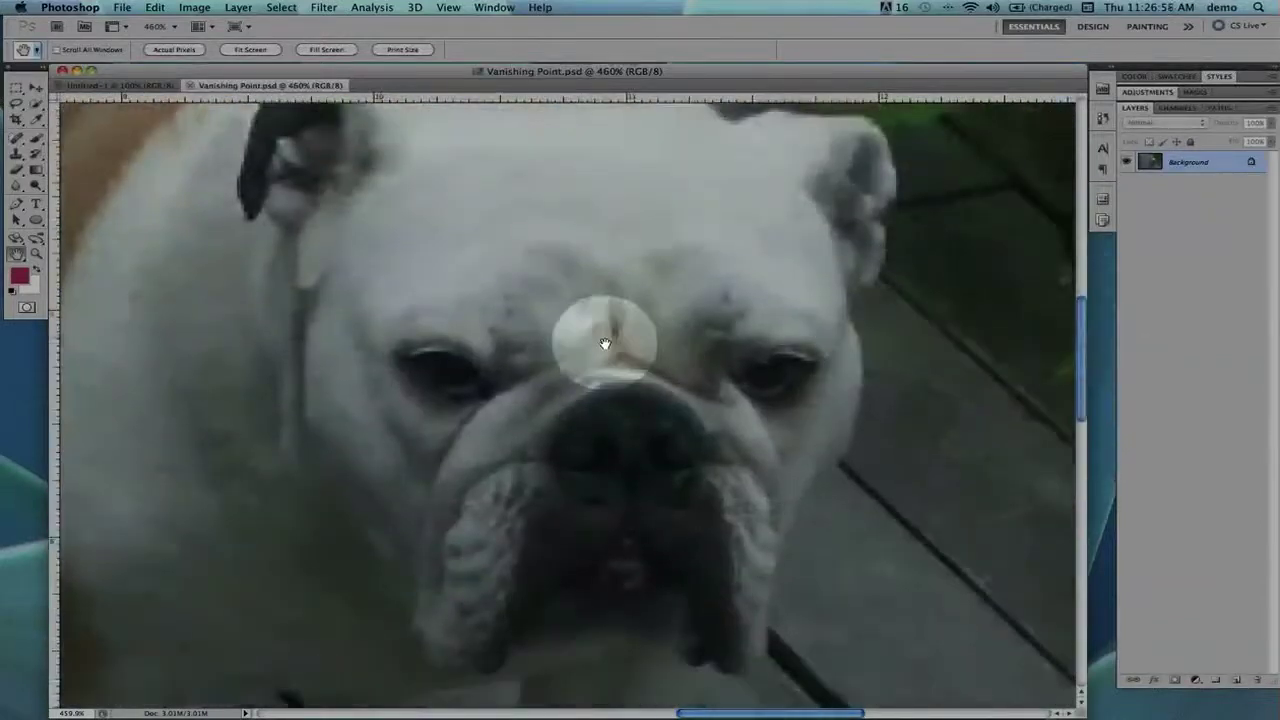
key(alt)
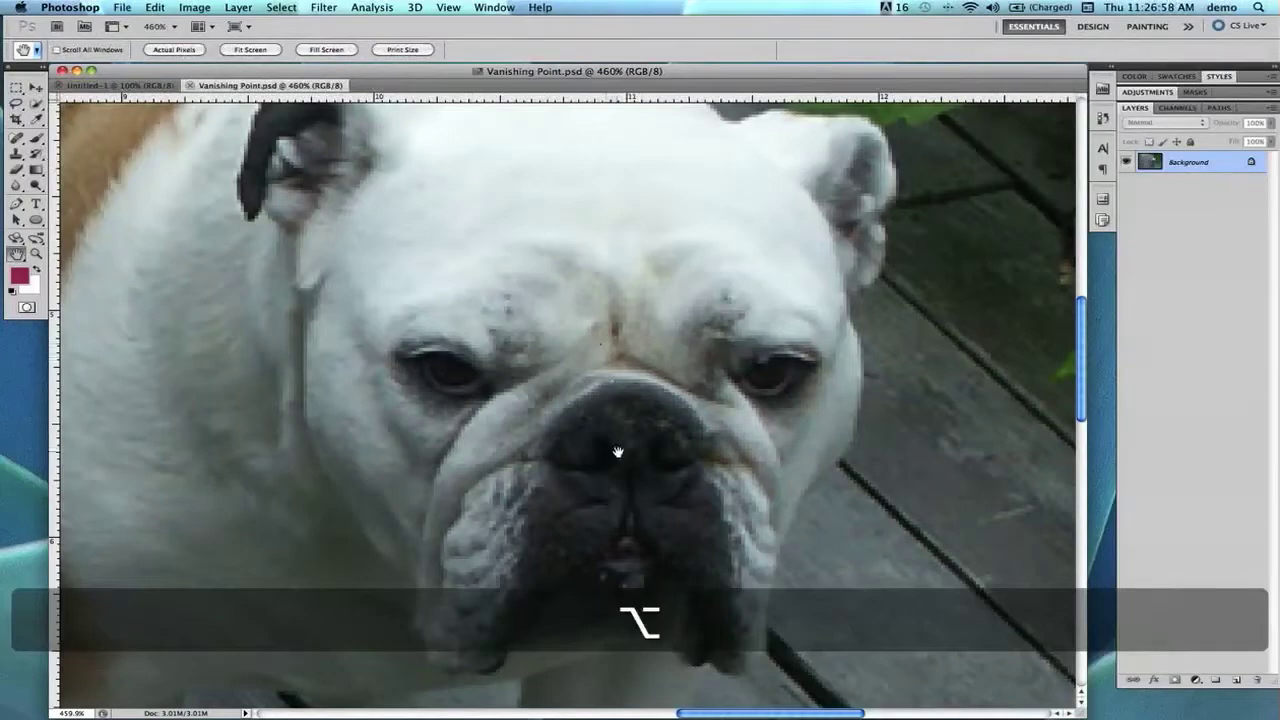
drag(620, 444, 657, 480)
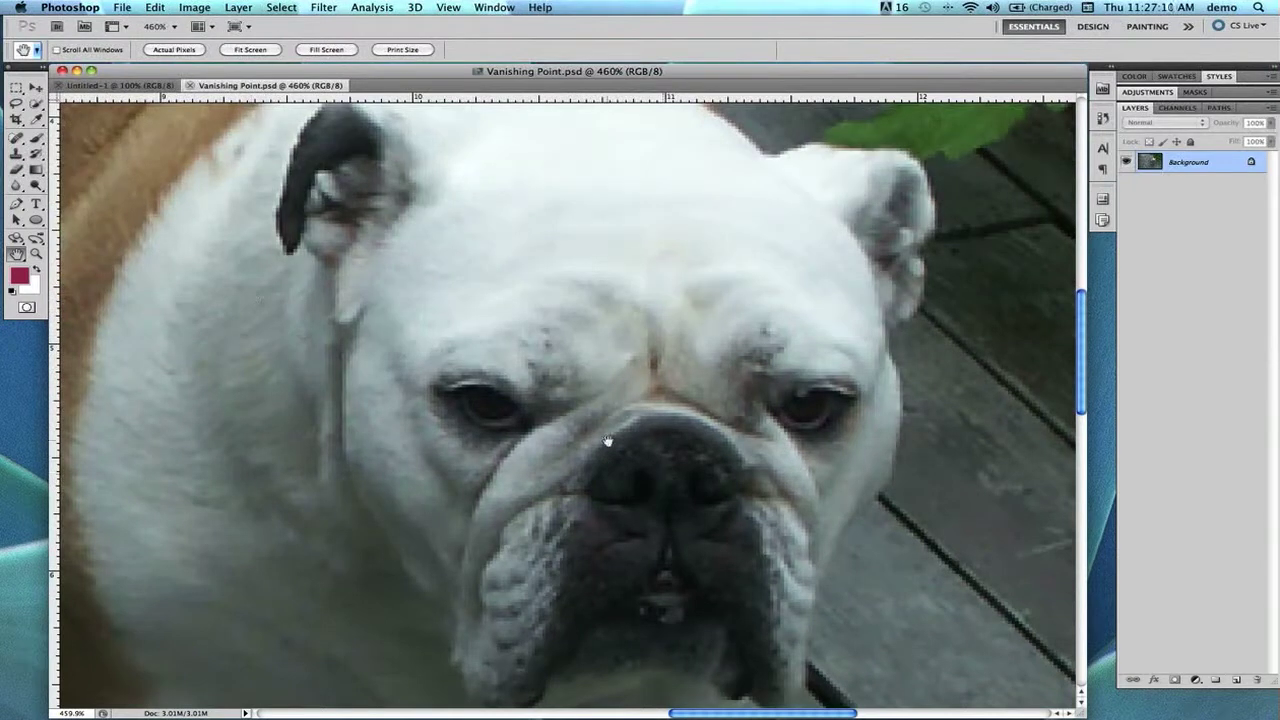
Zoom out from the dog's face in preset increments to 100% with the Zoom tool
click(36, 254)
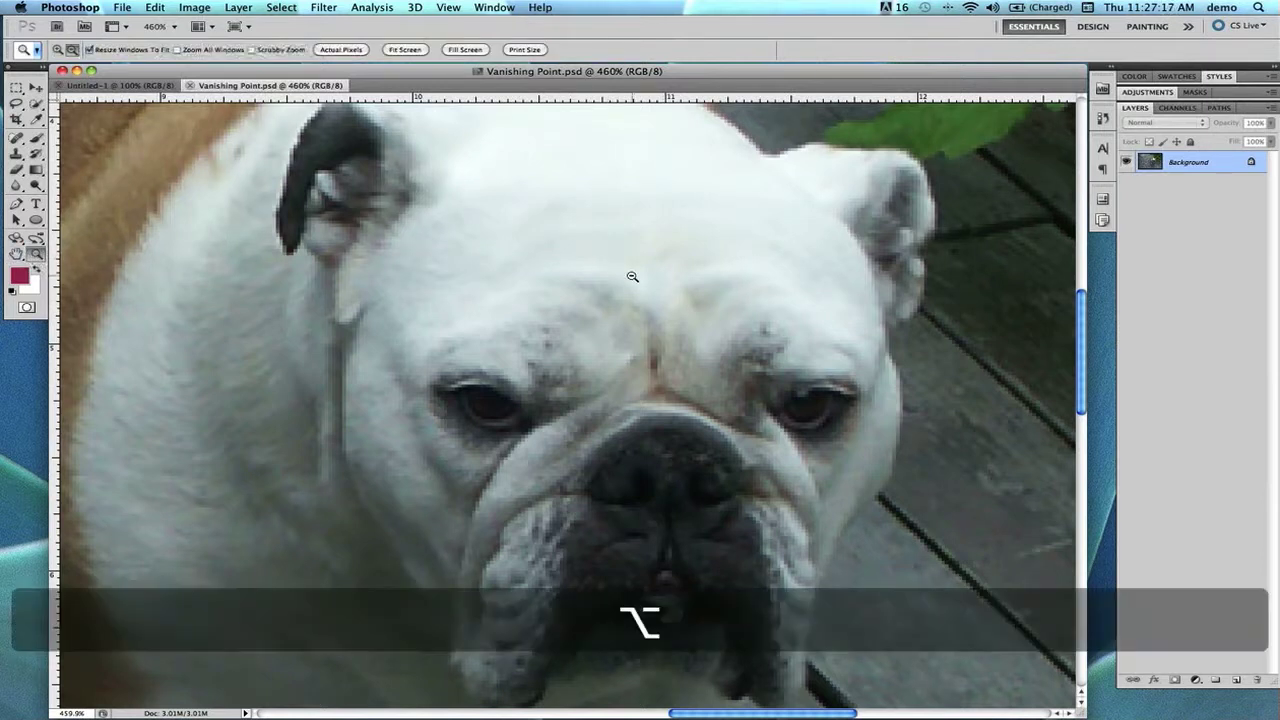
alt+click(632, 276)
alt+click(610, 385)
alt+click(556, 453)
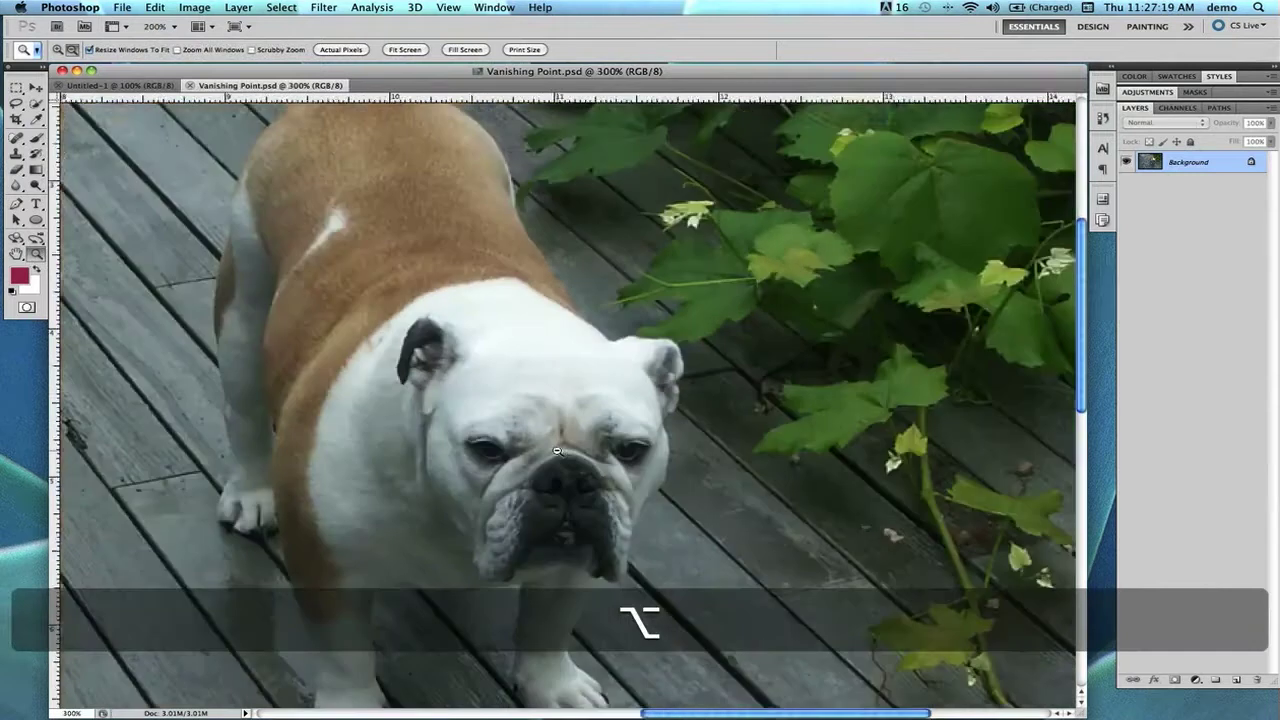
alt+click(572, 436)
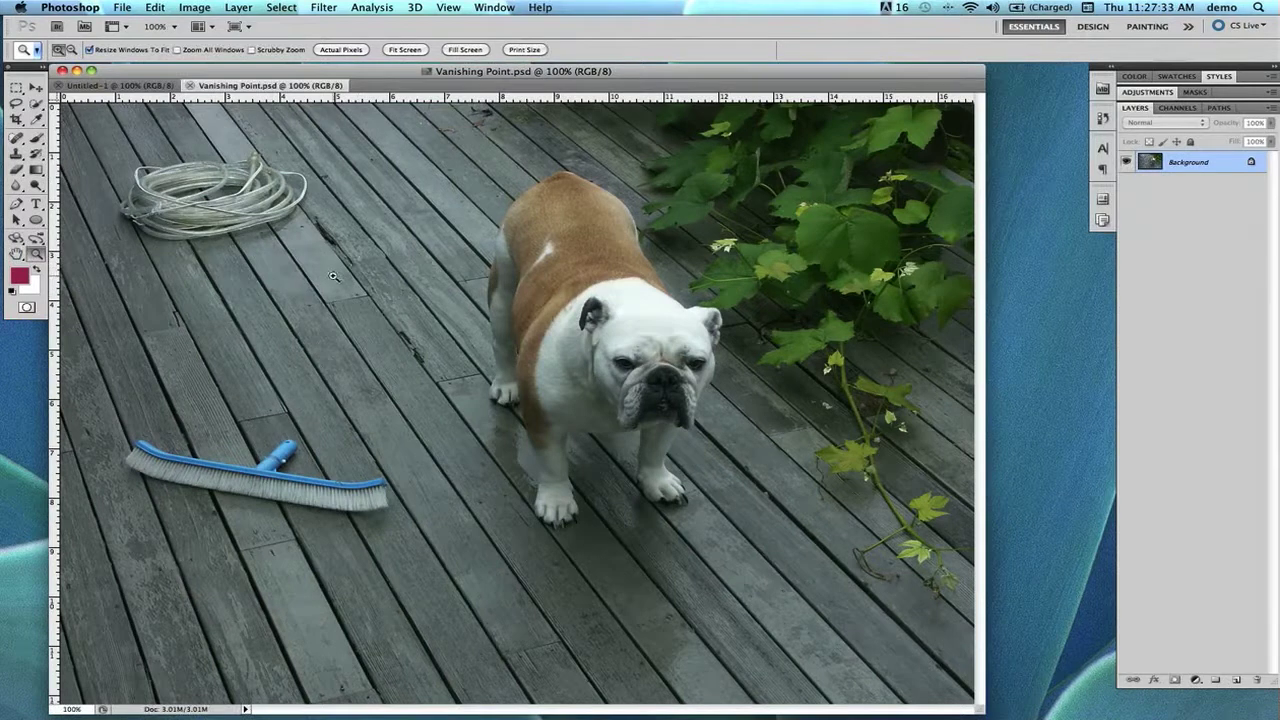
Paint a solid dark red patch with the size 80 brush on the deck between the coiled hose and the dog
key(b)
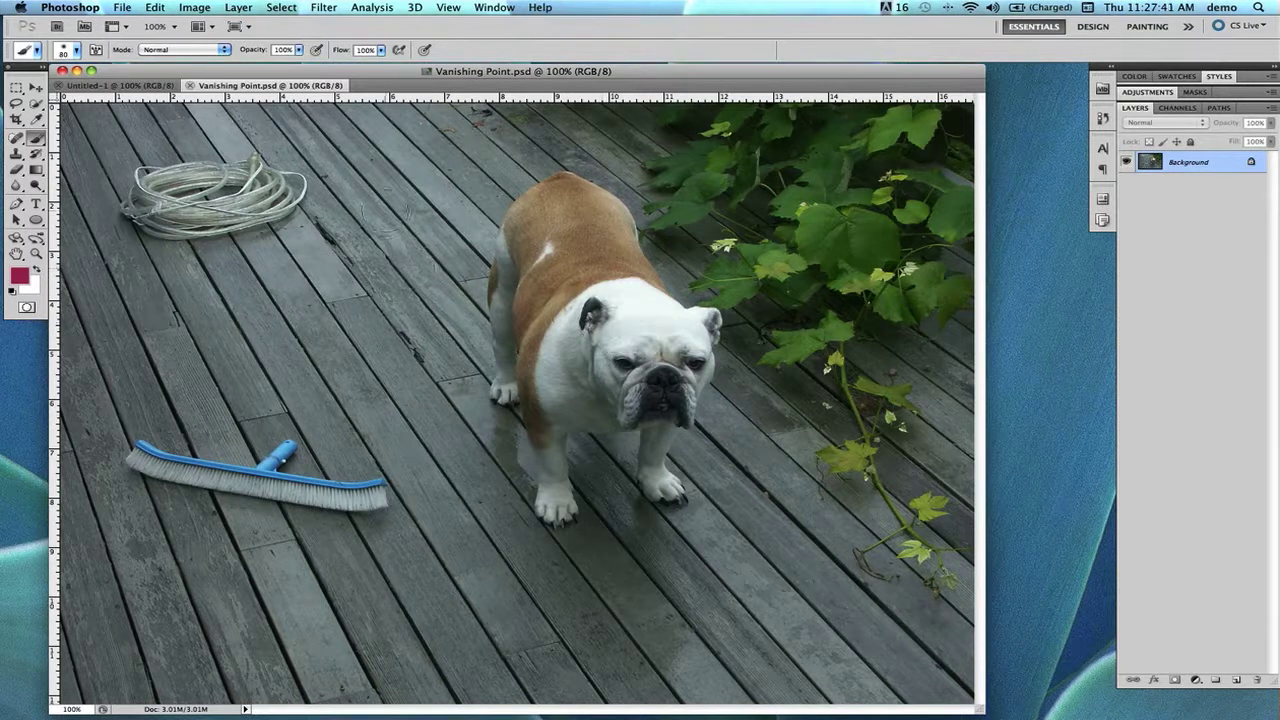
mouse_move(330, 190)
mouse_down()
mouse_move(399, 187)
mouse_move(425, 173)
mouse_move(467, 205)
mouse_move(442, 190)
mouse_move(422, 210)
mouse_move(342, 190)
mouse_move(342, 205)
mouse_move(384, 215)
mouse_move(465, 205)
mouse_move(427, 237)
mouse_move(335, 232)
mouse_up()
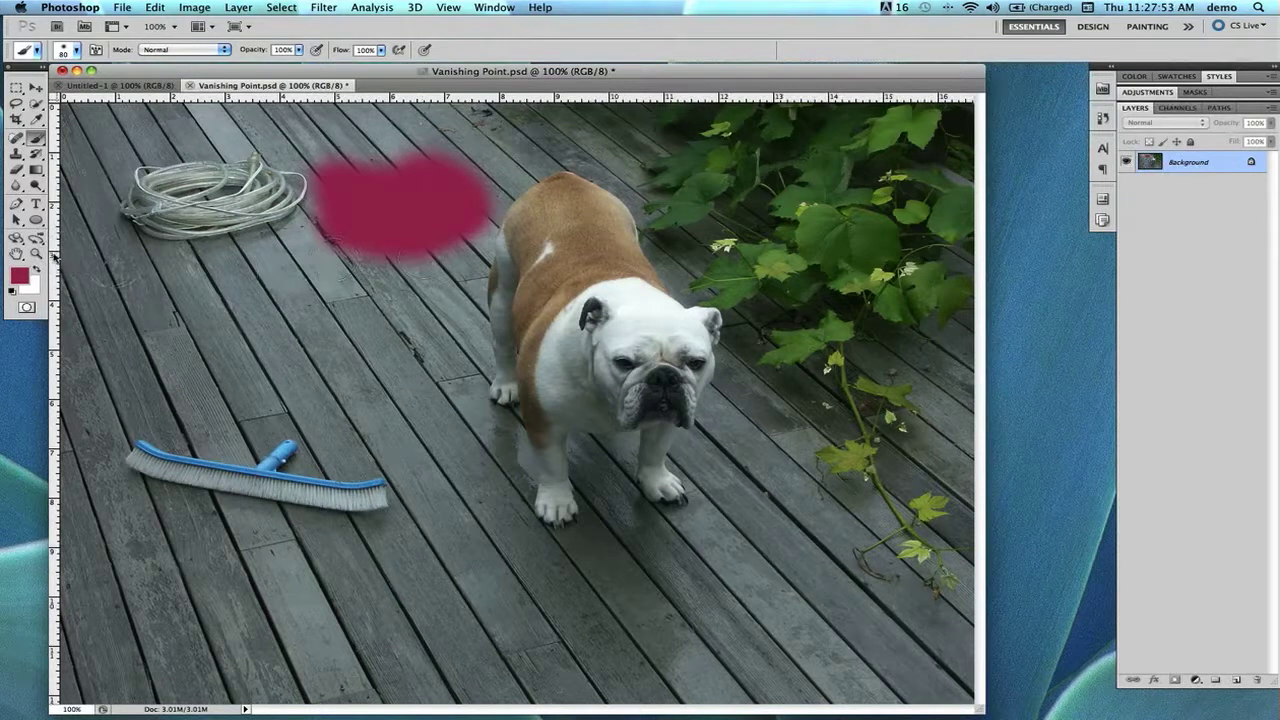
Enlarge the dog's head to about 427% with a temporary zoom marquee while the Brush tool stays active
key(z)
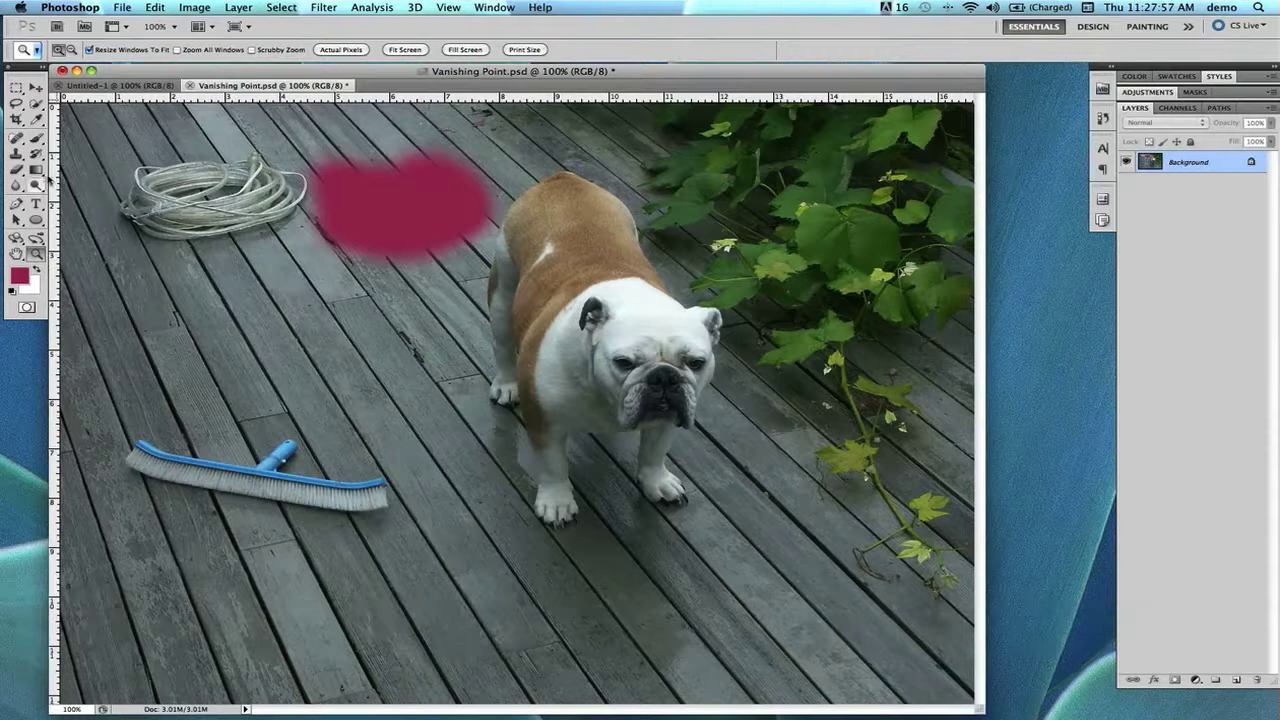
click(38, 141)
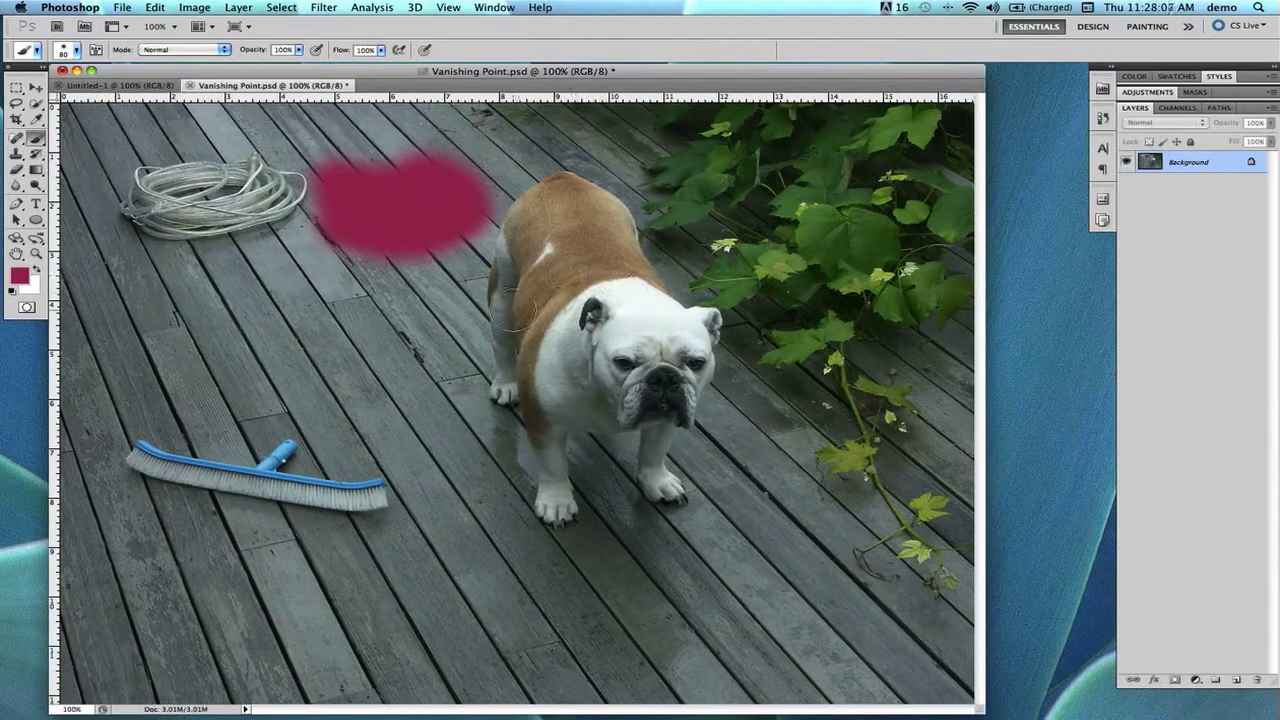
key(space)
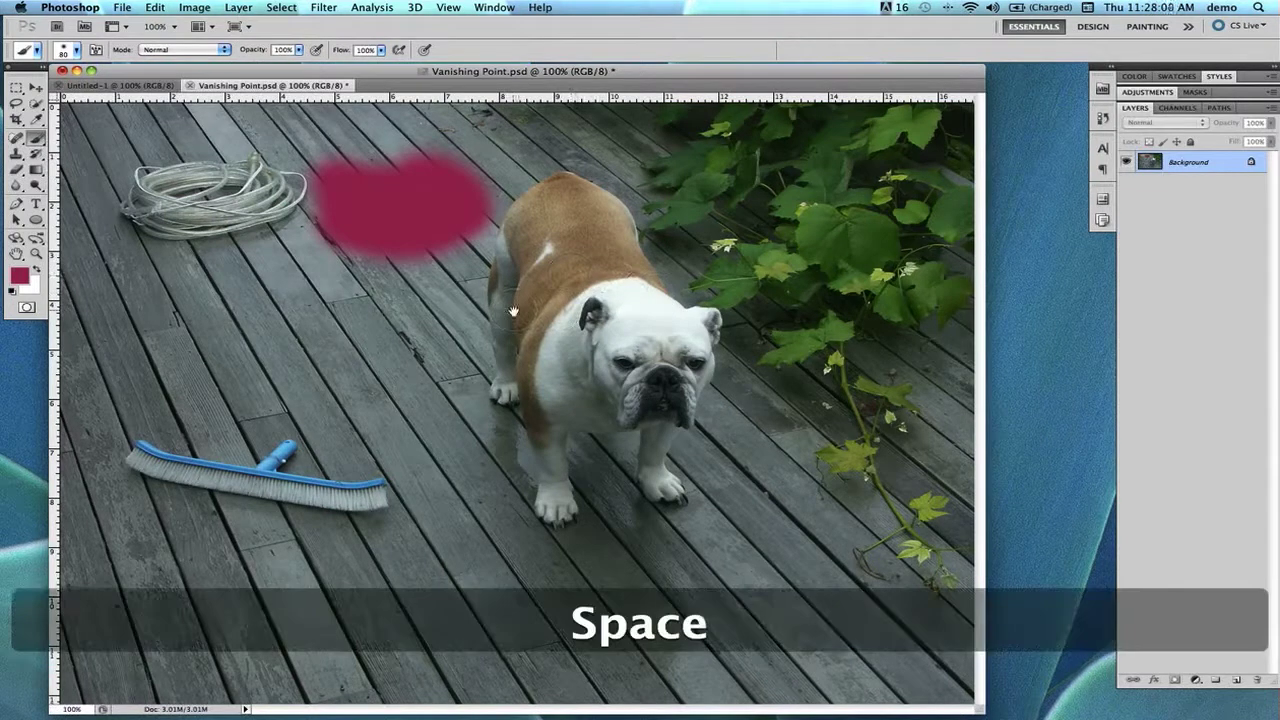
key(super+space)
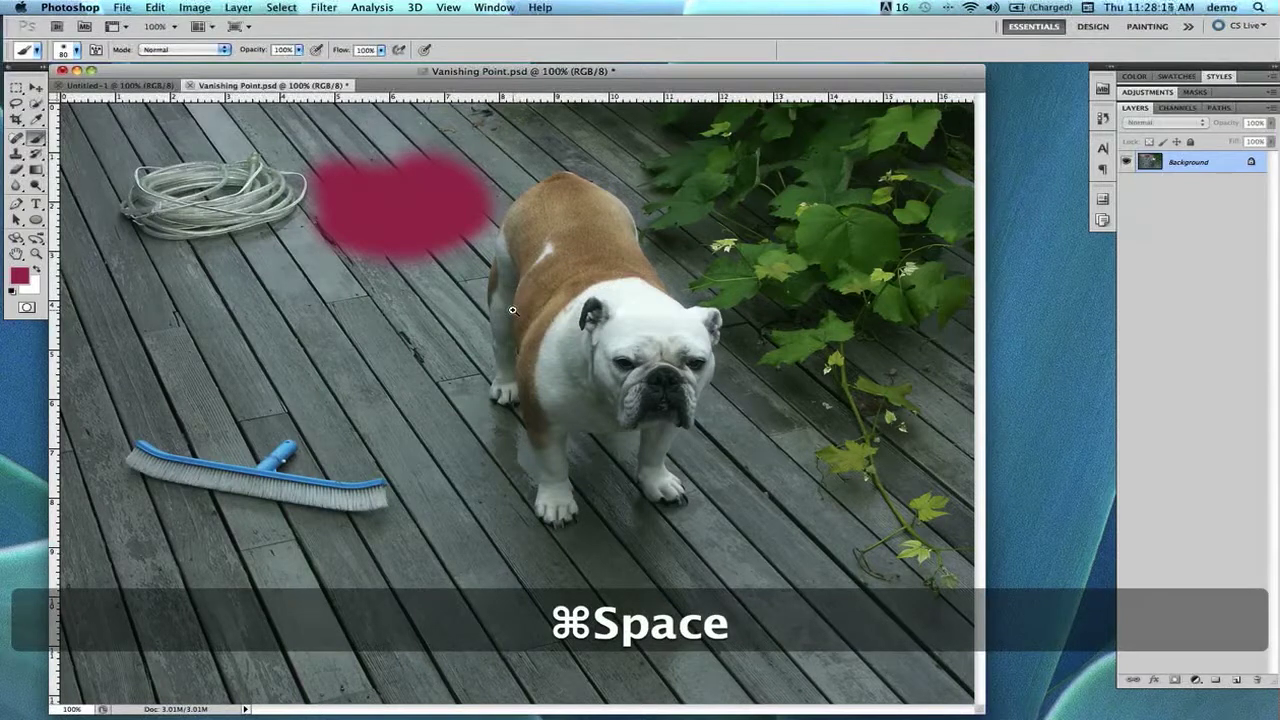
drag(586, 284, 722, 428)
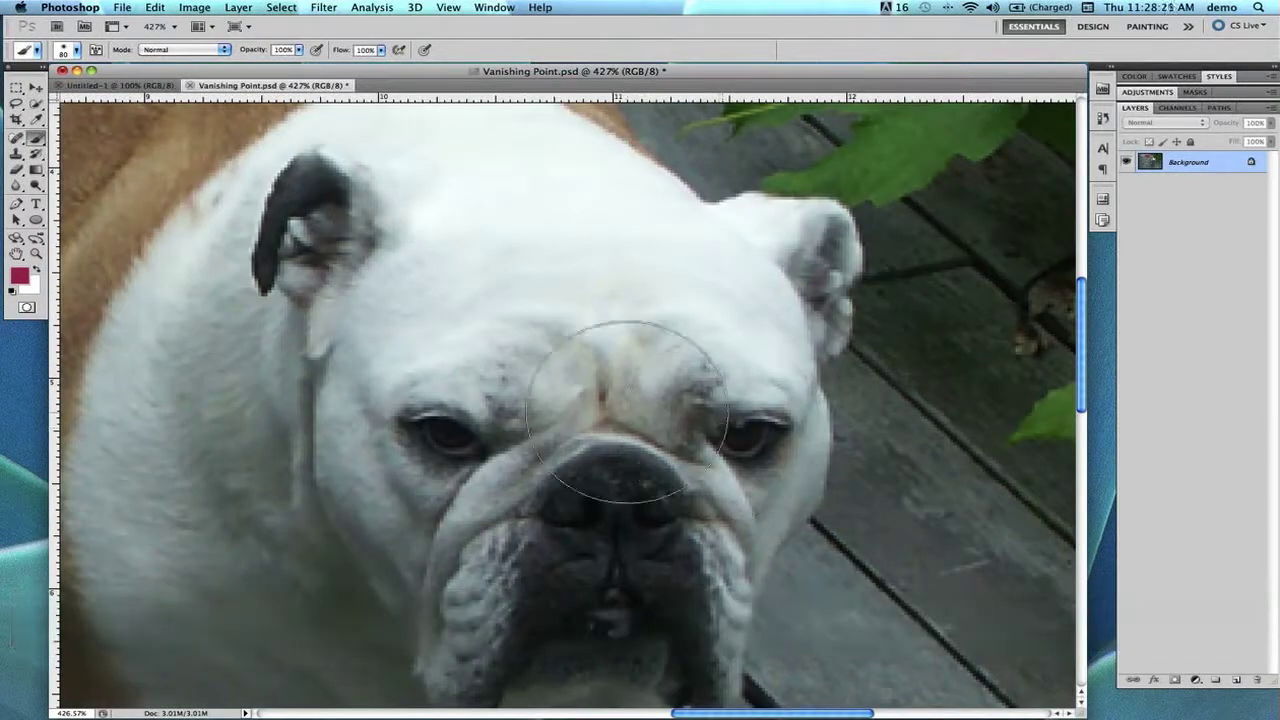
Sample a grey foreground colour from the bridge of the dog's nose while the Brush tool is active
key(space)
key(super+space)
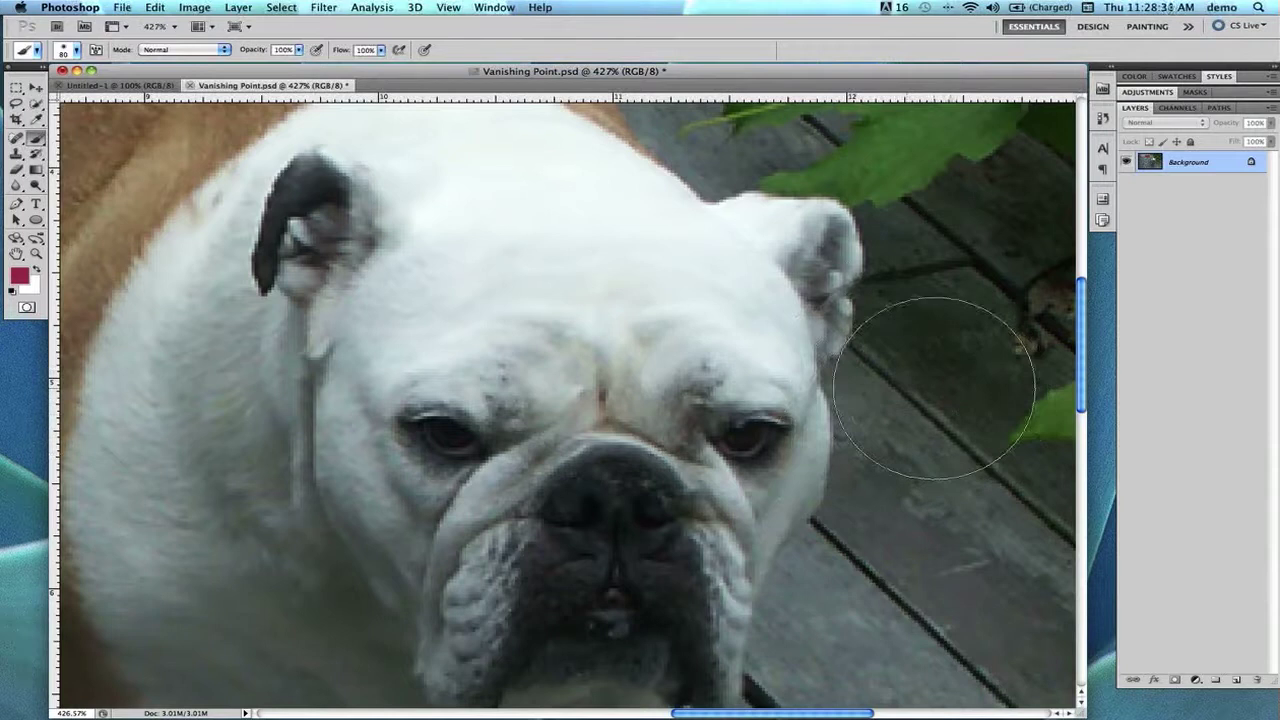
key(super+space)
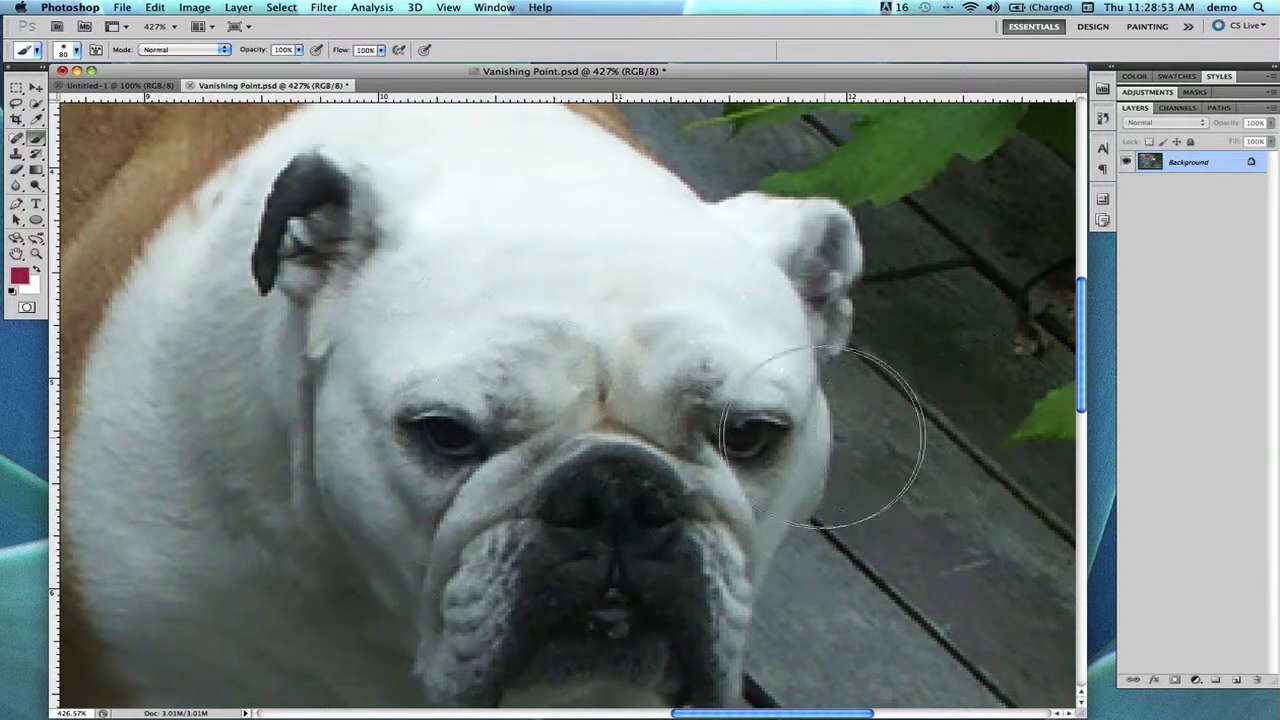
alt+click(645, 430)
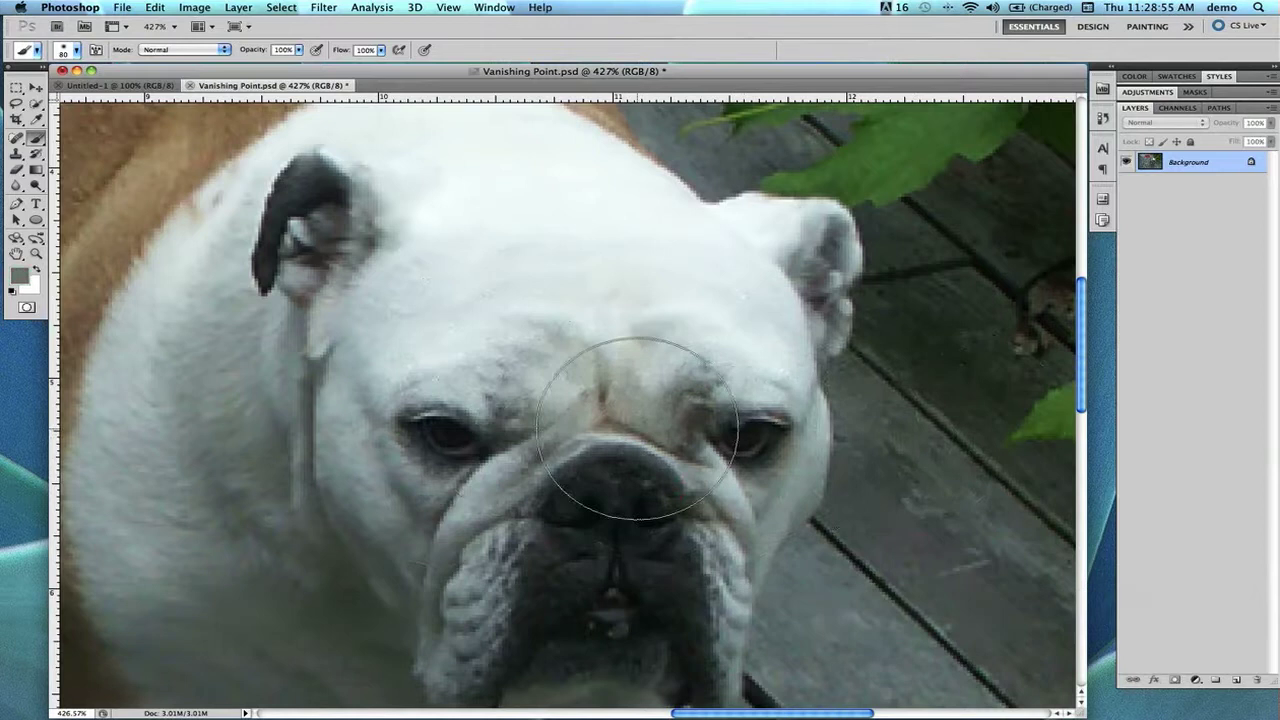
Switch to the Zoom tool and reduce the magnification from the dog's forehead in increments to 100%
key(z)
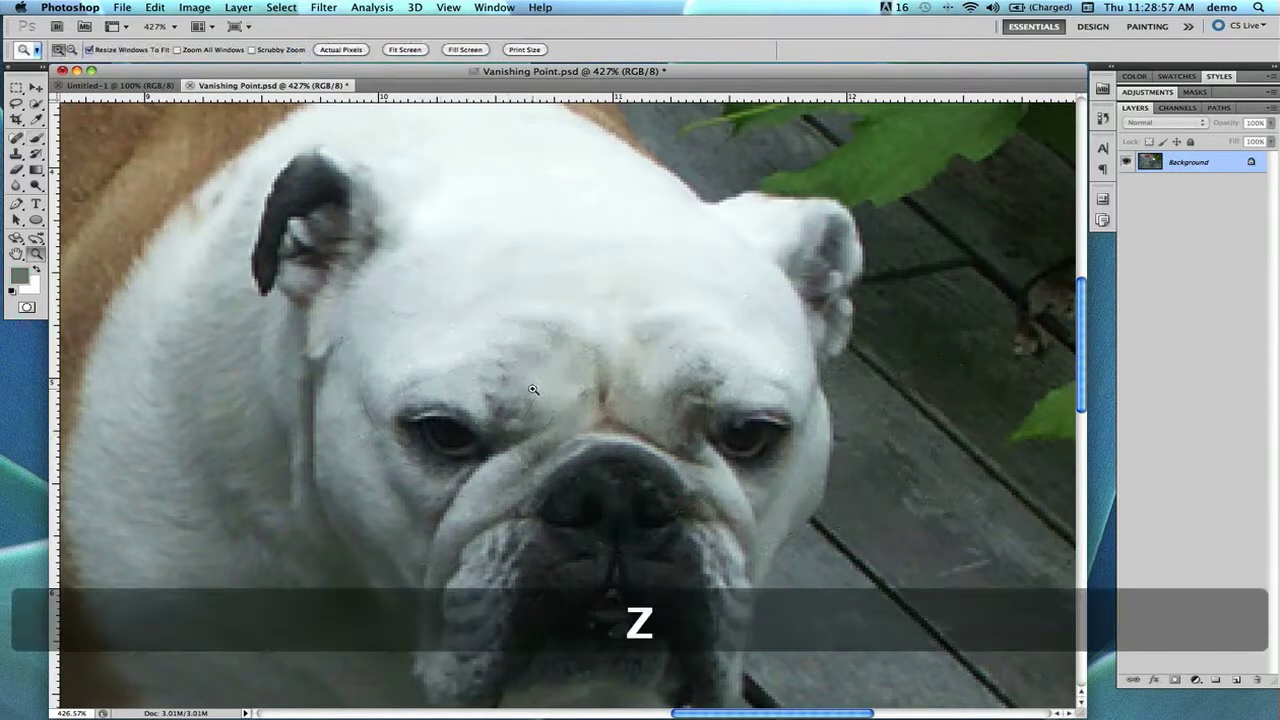
key(alt)
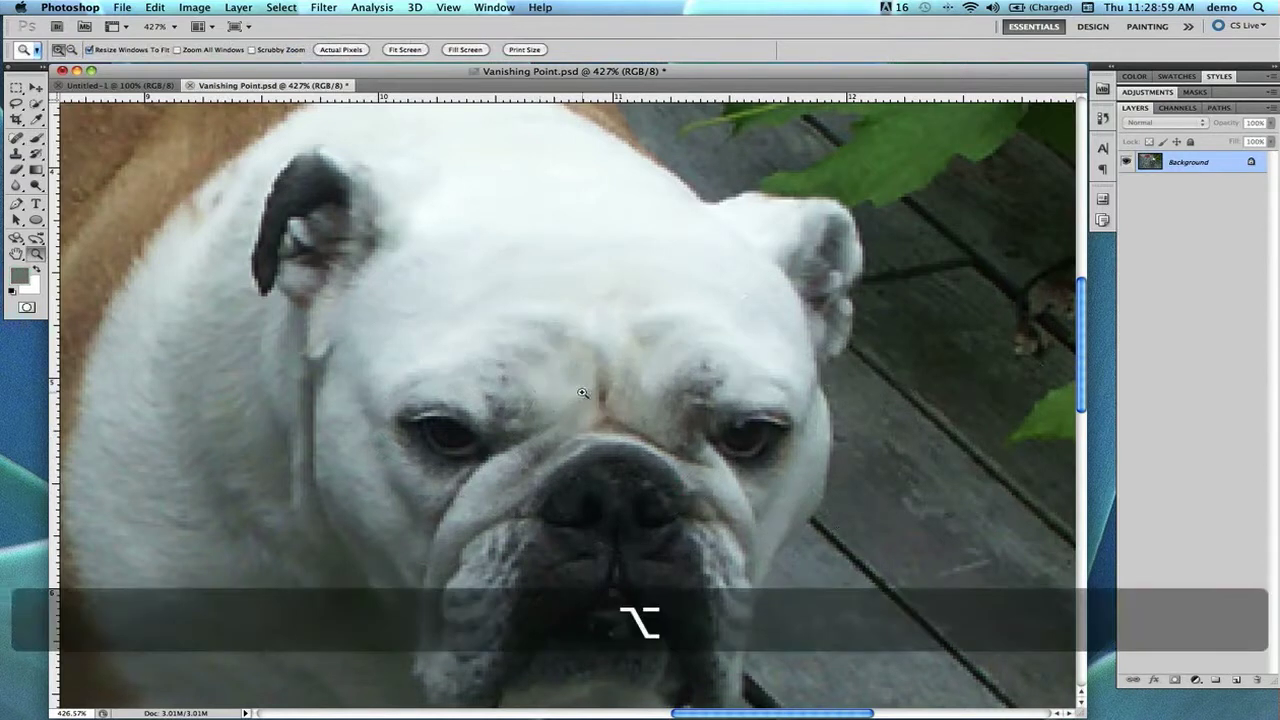
alt+click(591, 393)
alt+click(591, 393)
alt+click(591, 393)
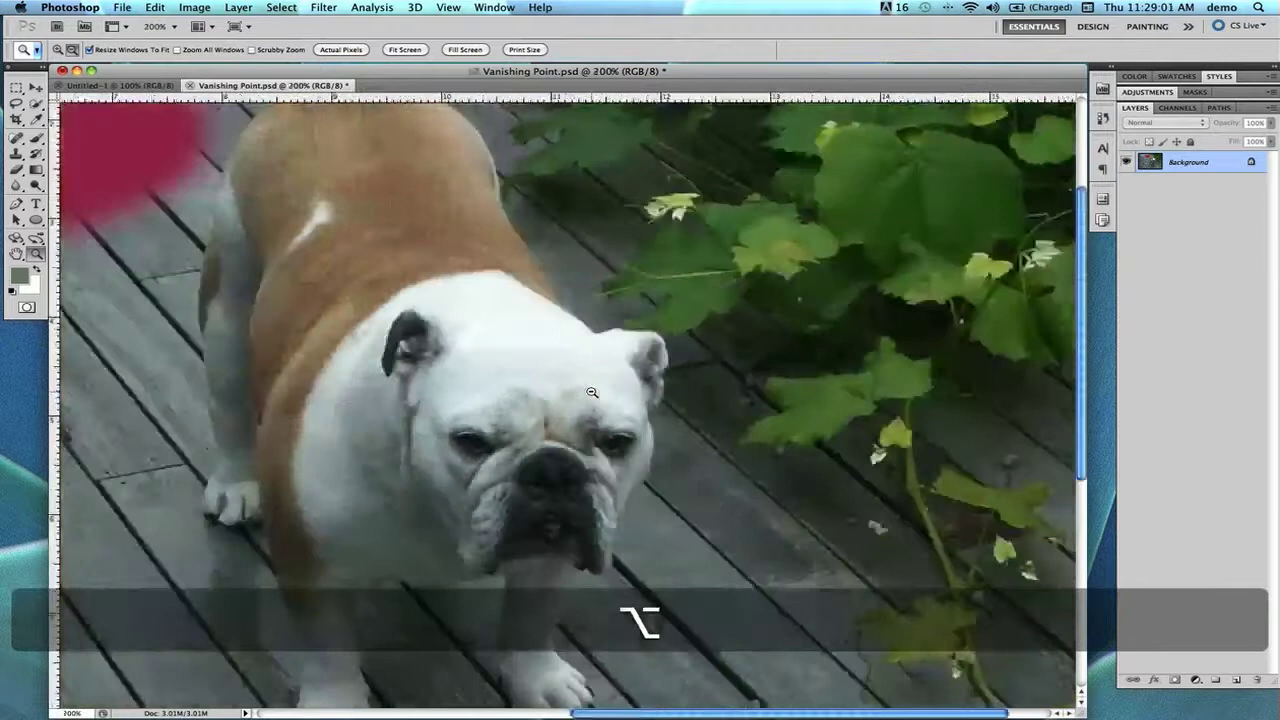
alt+click(591, 393)
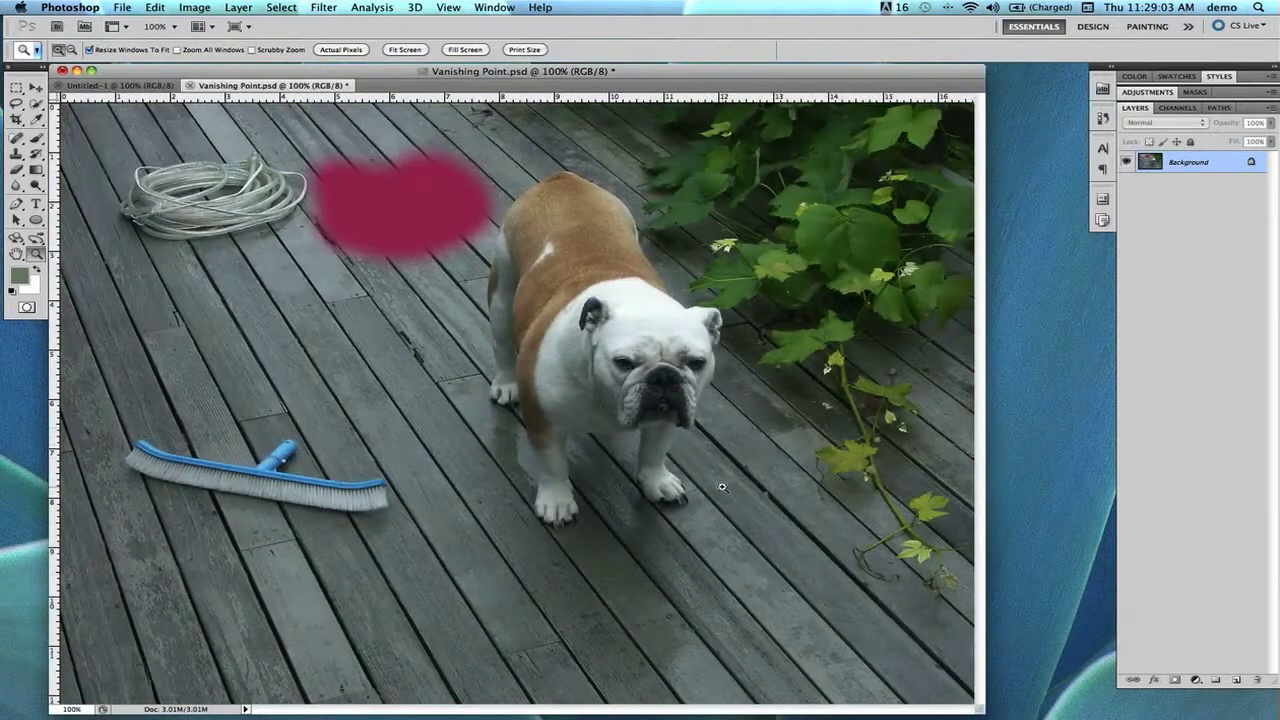
Return to the Brush tool and enlarge the dog's head to about 376% with a temporary zoom marquee
key(b)
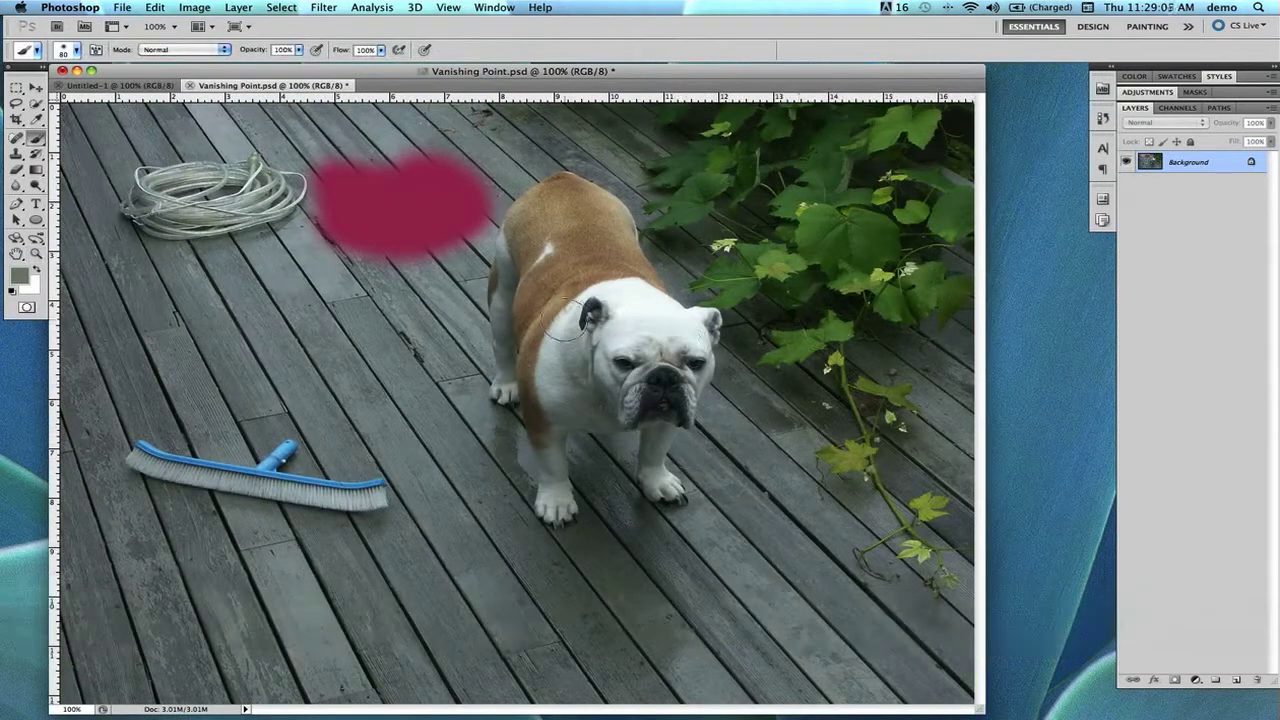
key(super+space)
drag(566, 288, 720, 424)
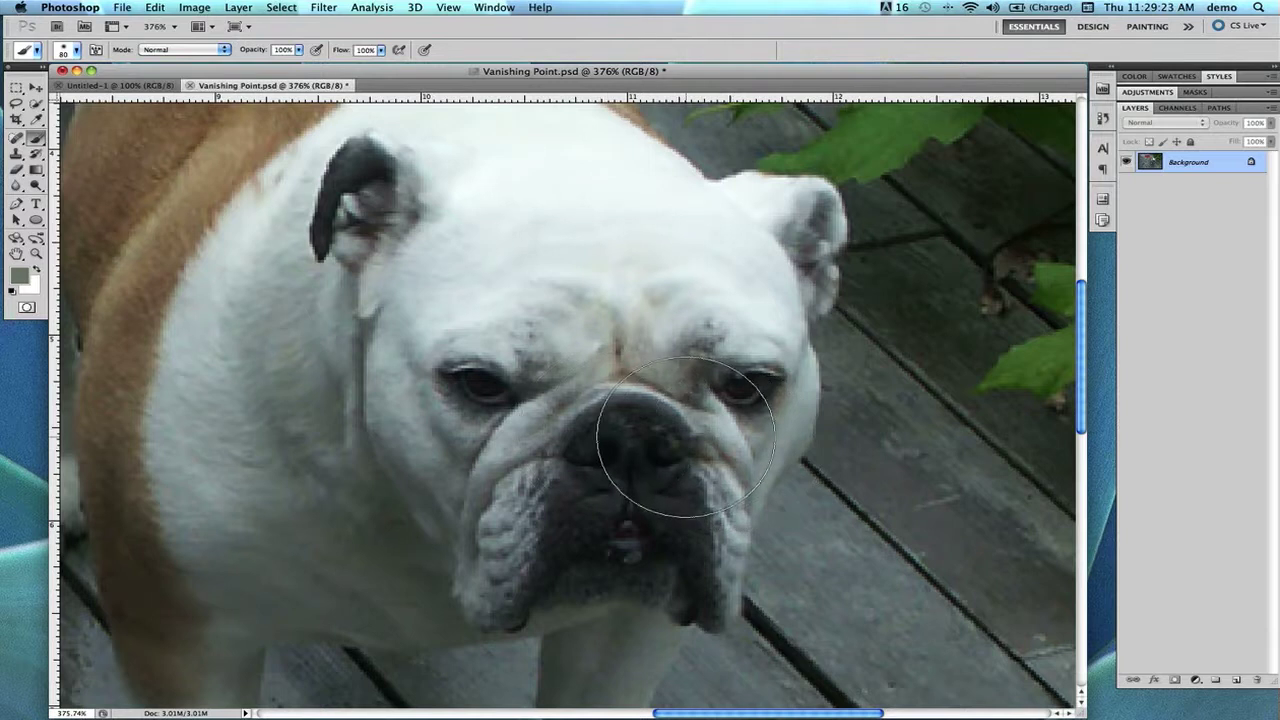
key(space)
key(super+space)
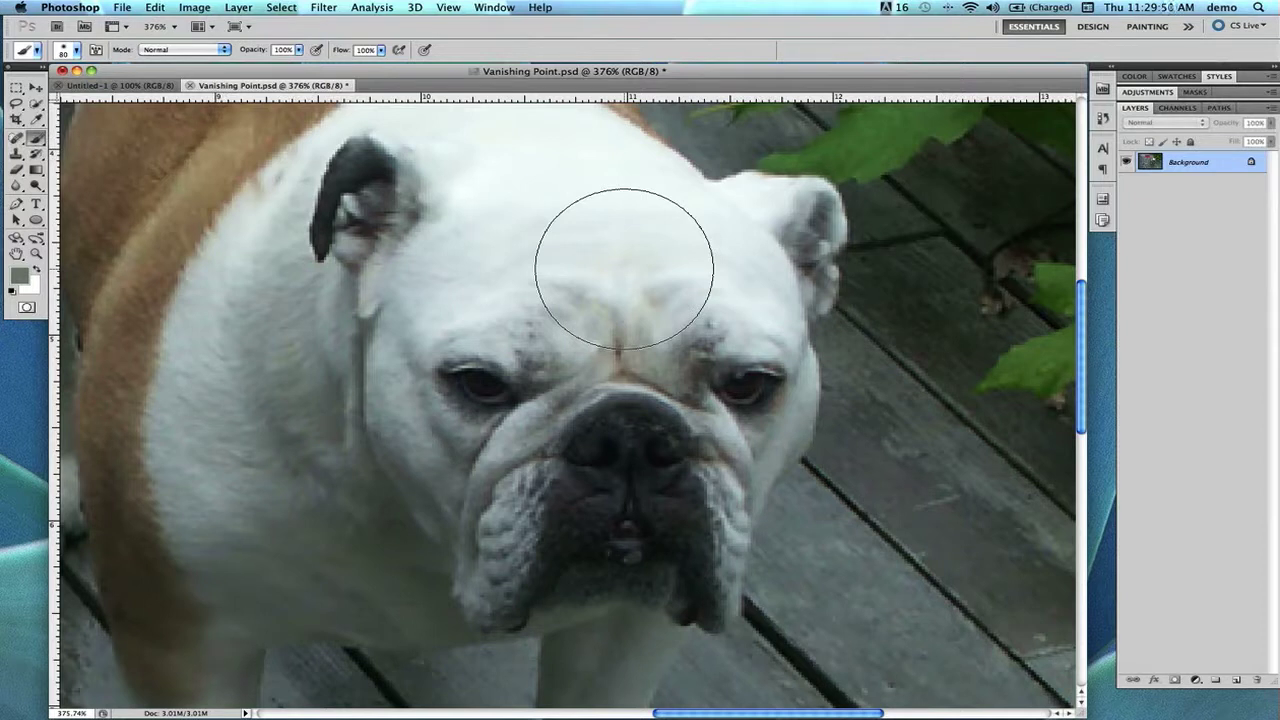
Fit the whole photo on screen at about 101%, and apply the Fit on Screen view command once more
key(super)
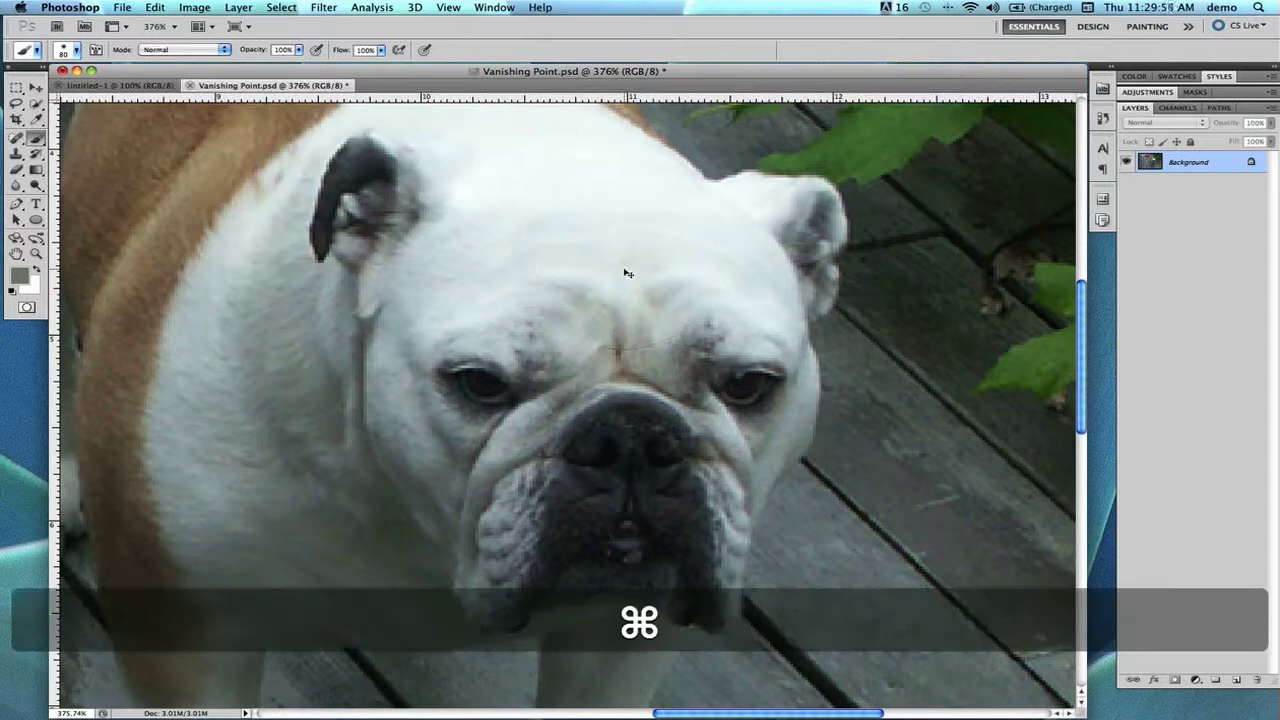
key(super+0)
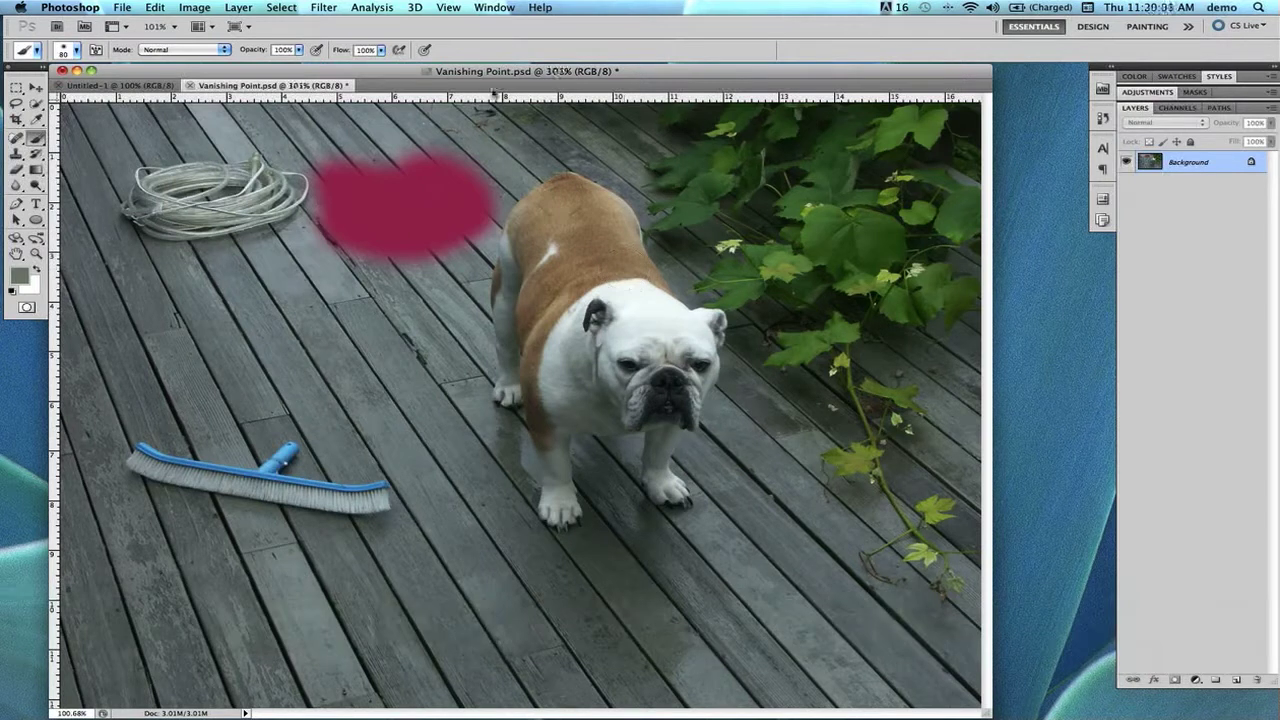
key(alt)
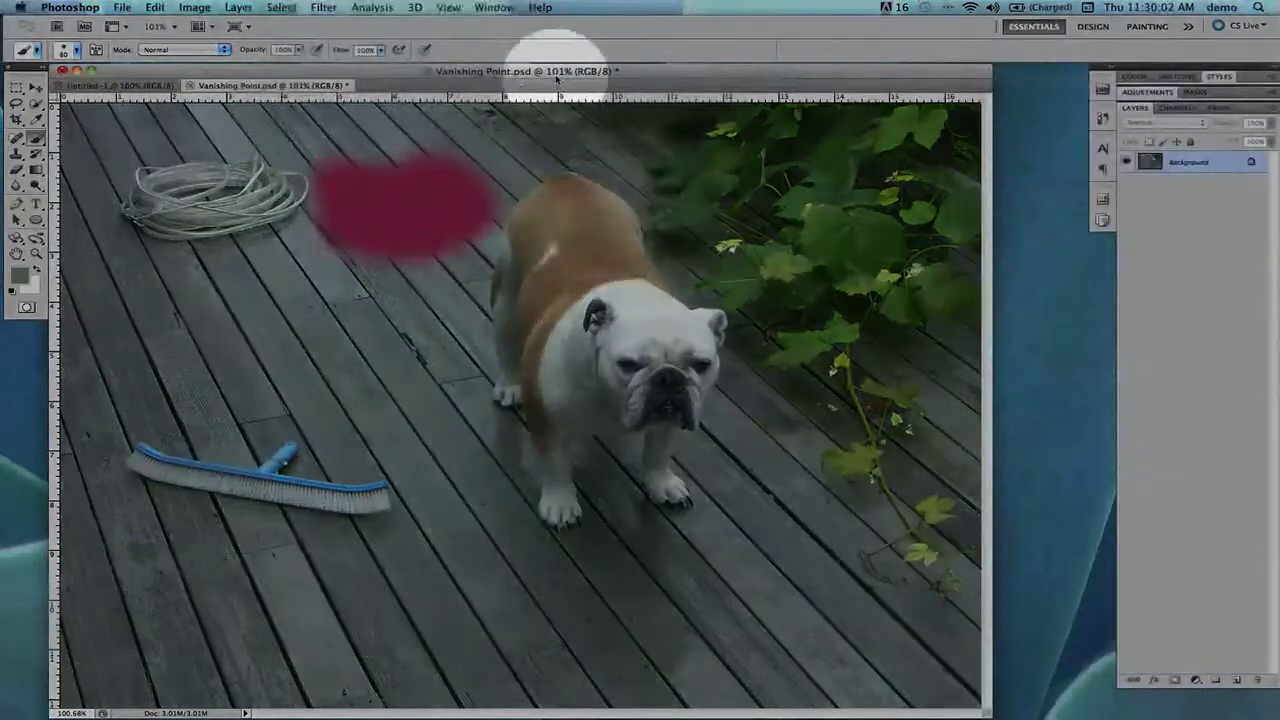
click(449, 8)
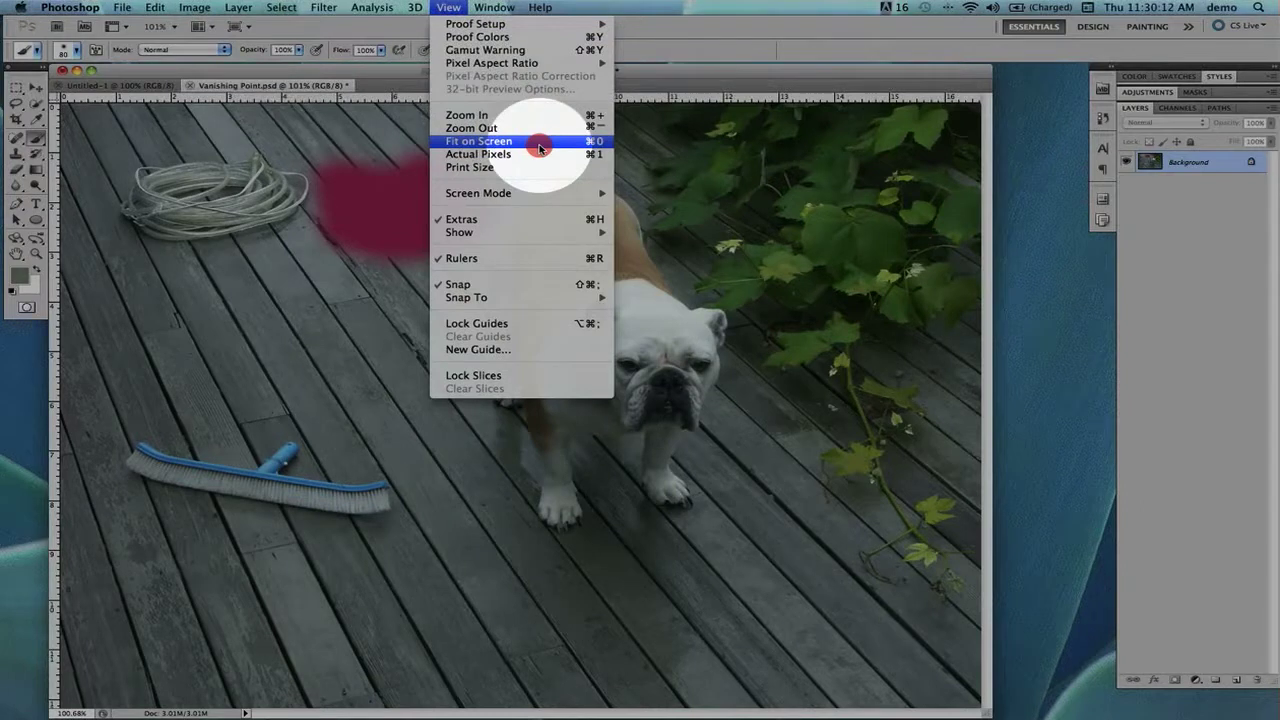
click(539, 147)
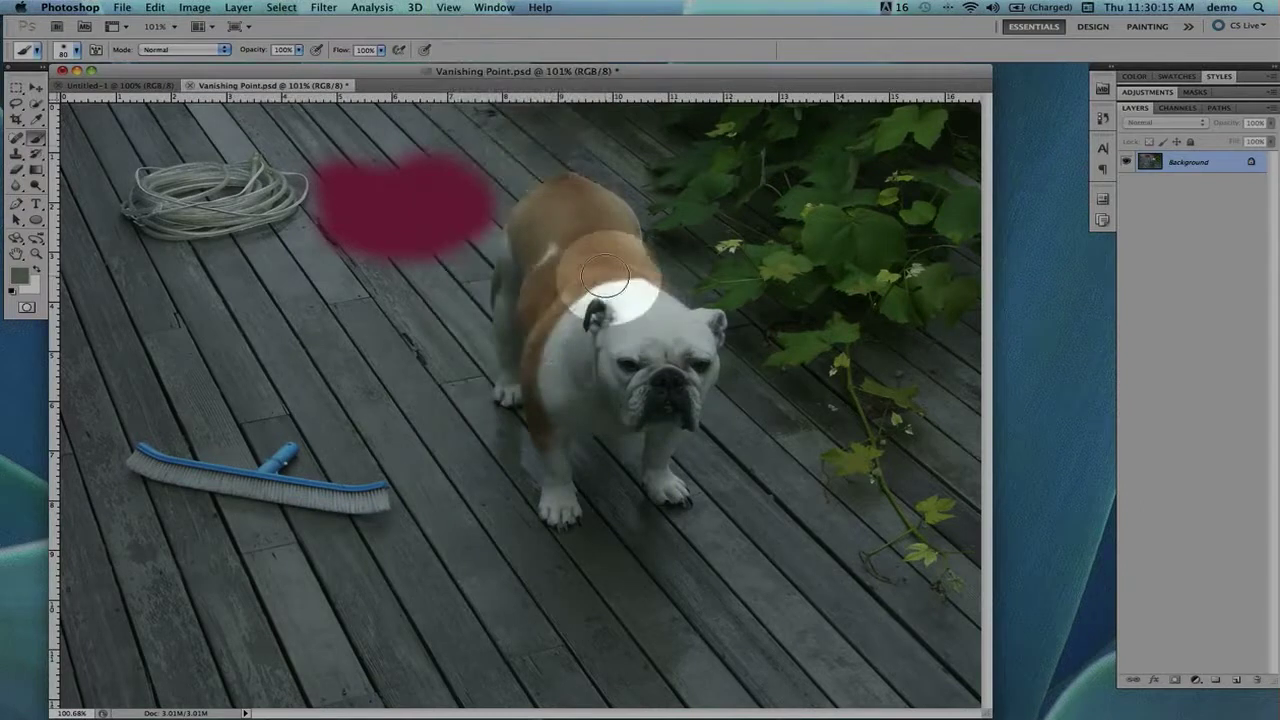
key(alt)
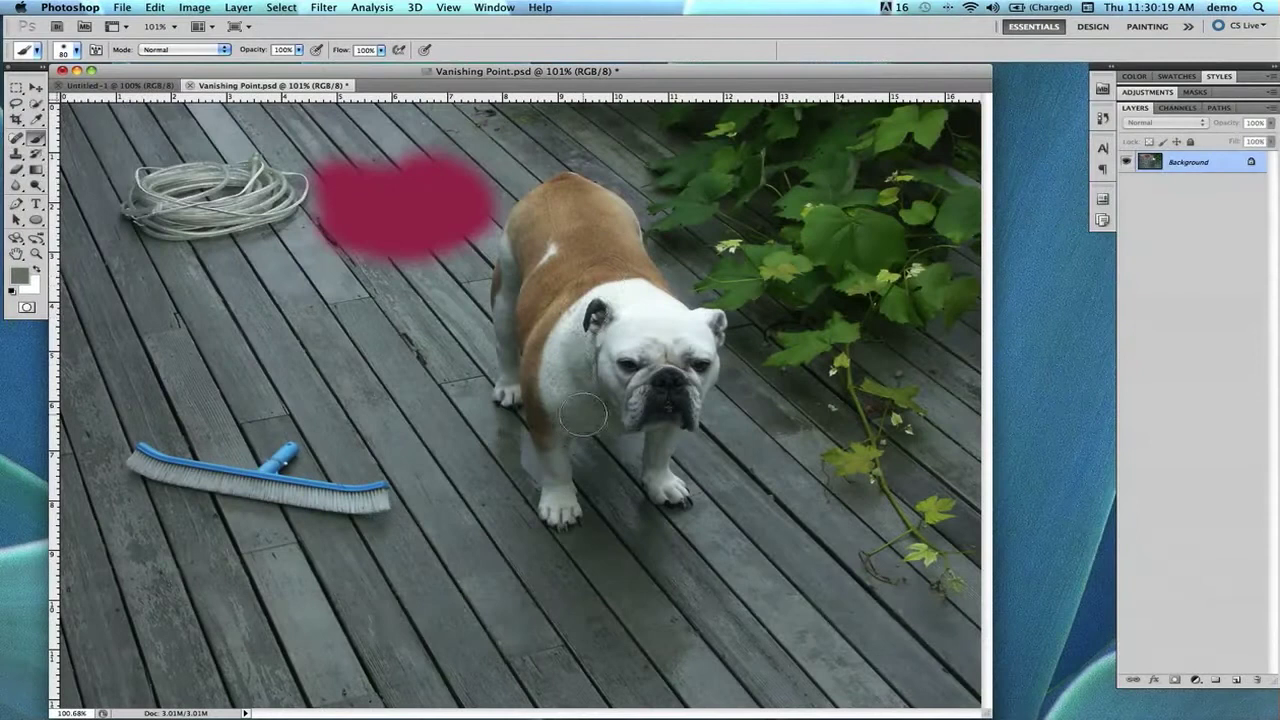
key(super+space)
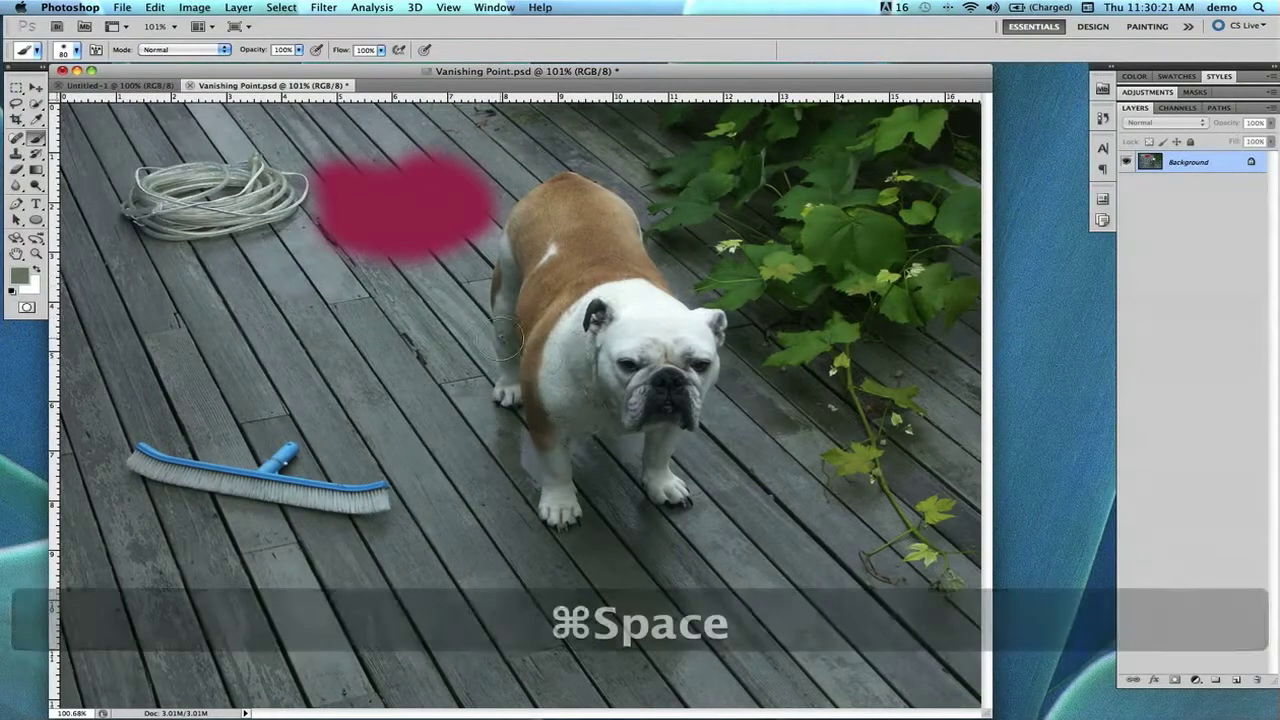
key(super+0)
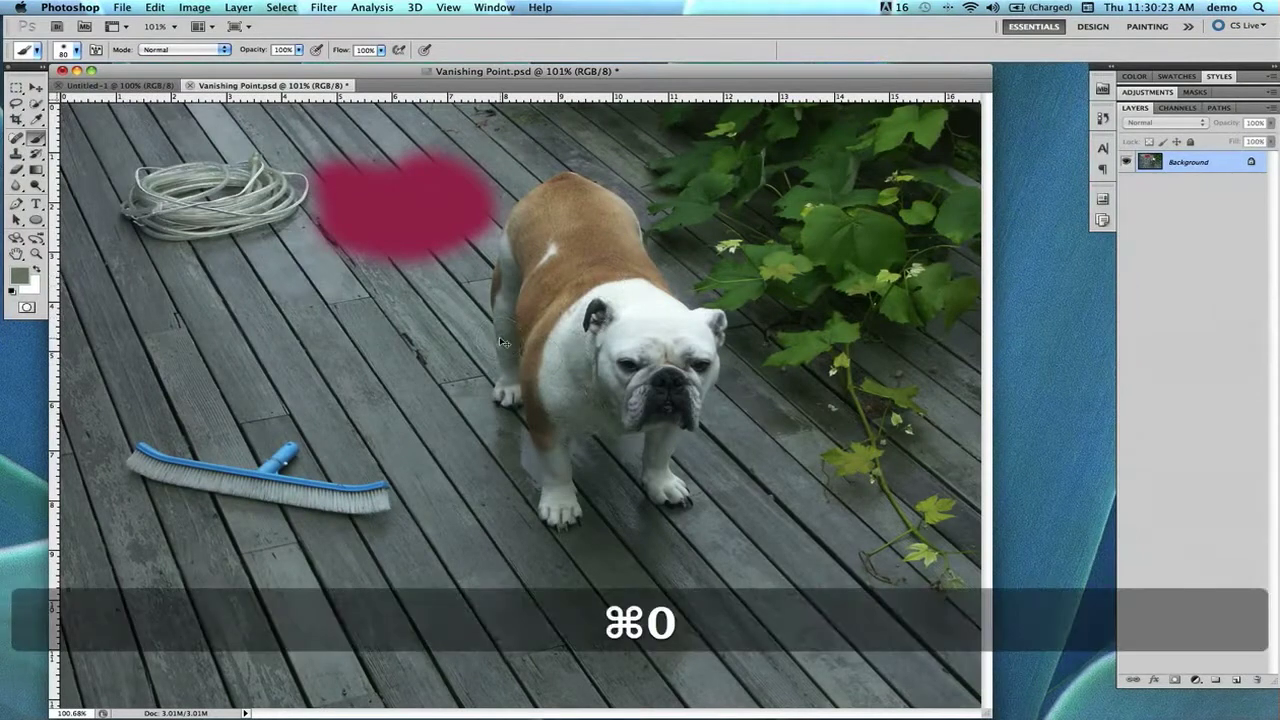
key(super+0)
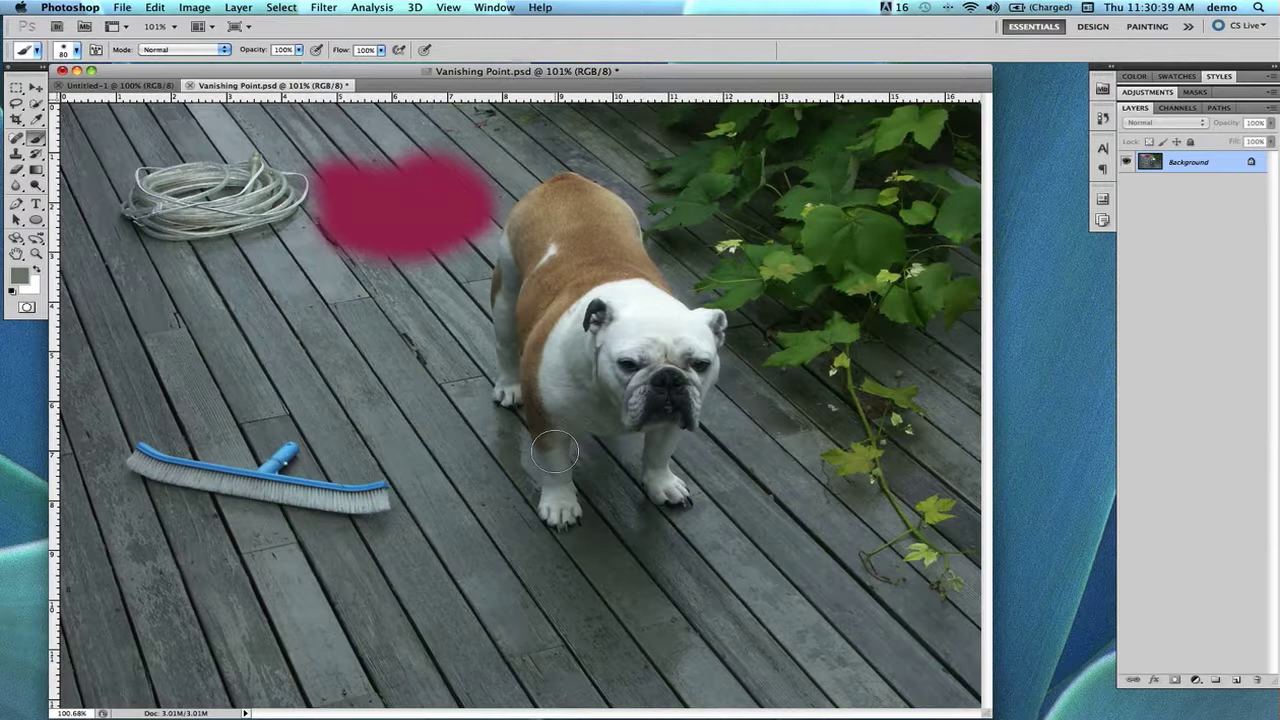
key(super+0)
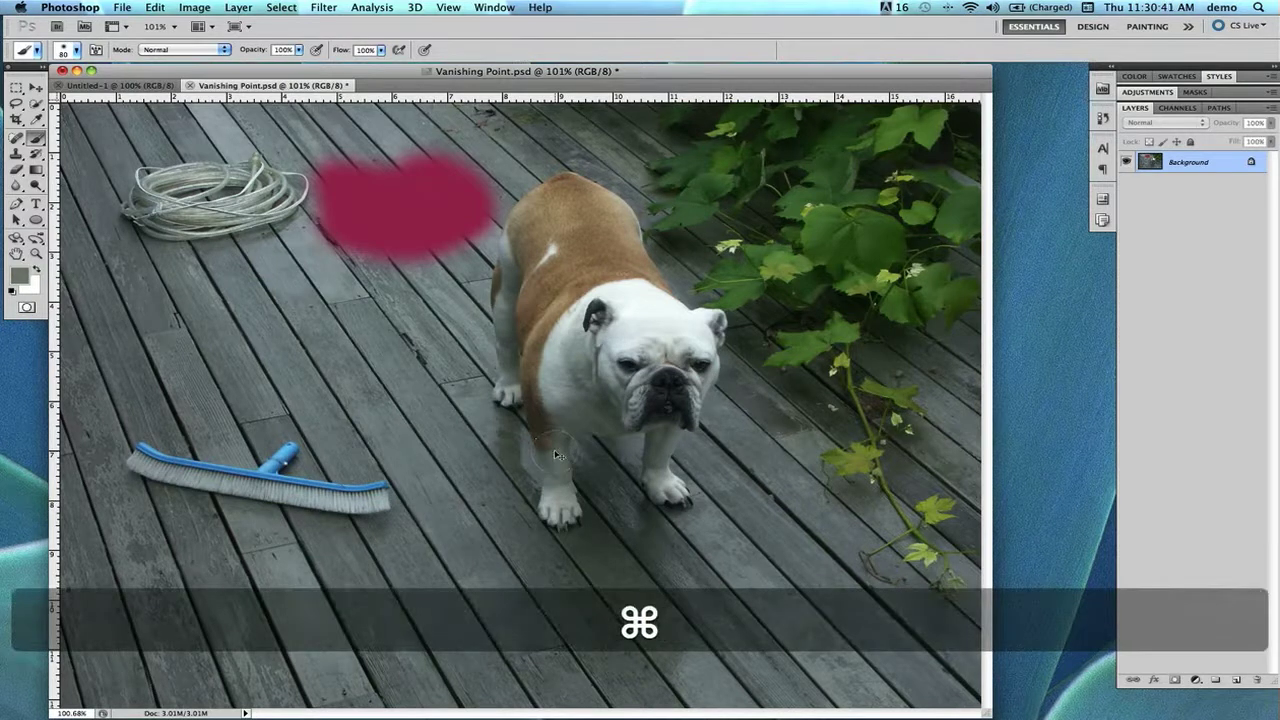
key(super+0)
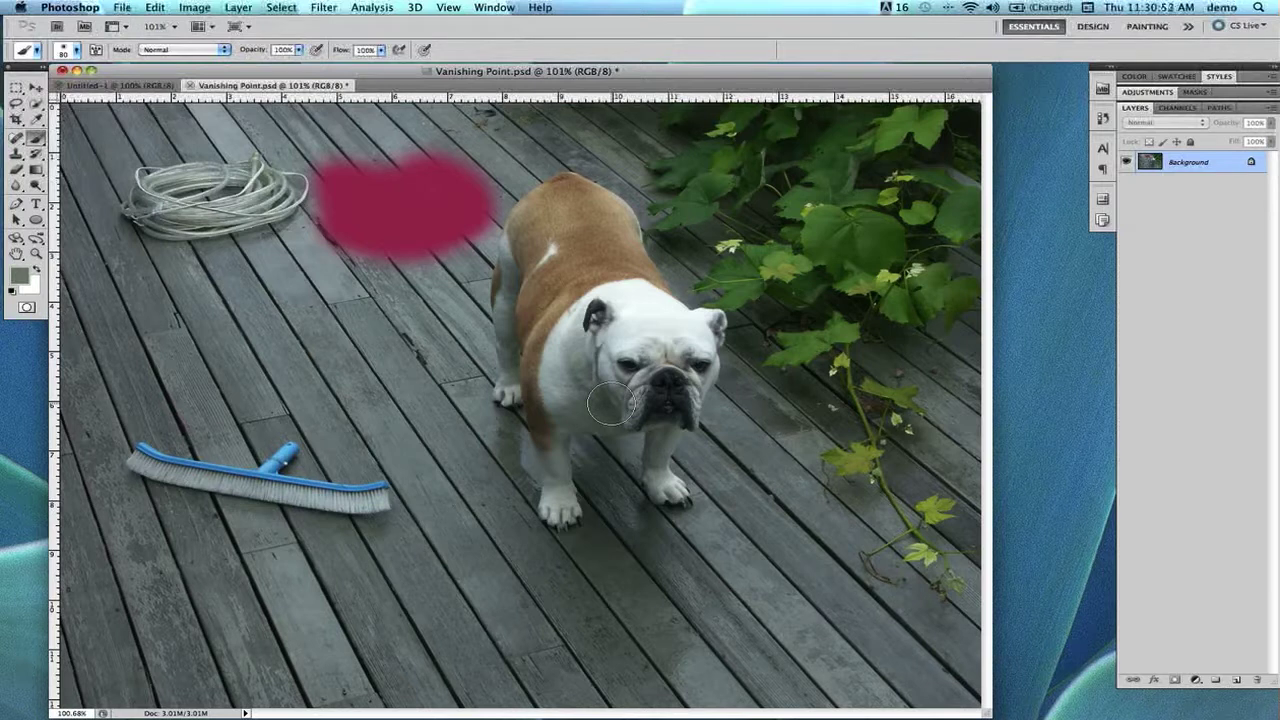
key(super)
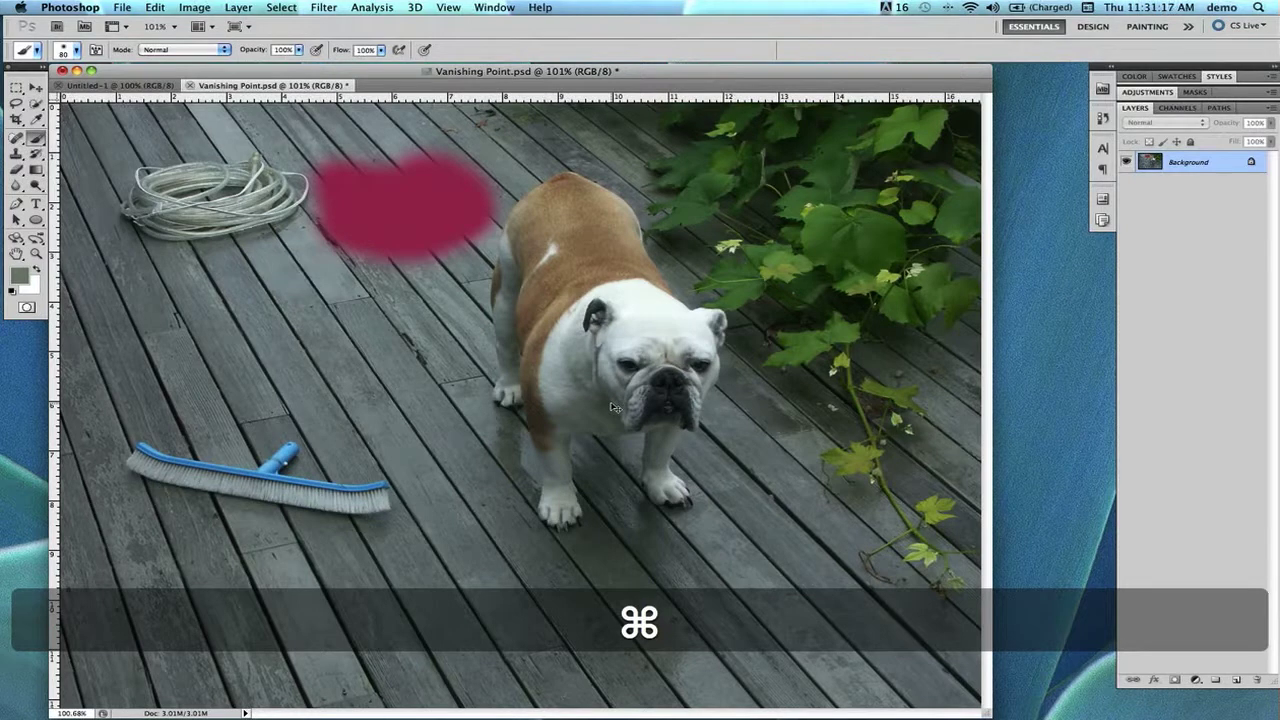
Magnify the photo in preset increments to 3200% while the Brush tool stays active
key(super)
key(super+equal)
key(super+equal)
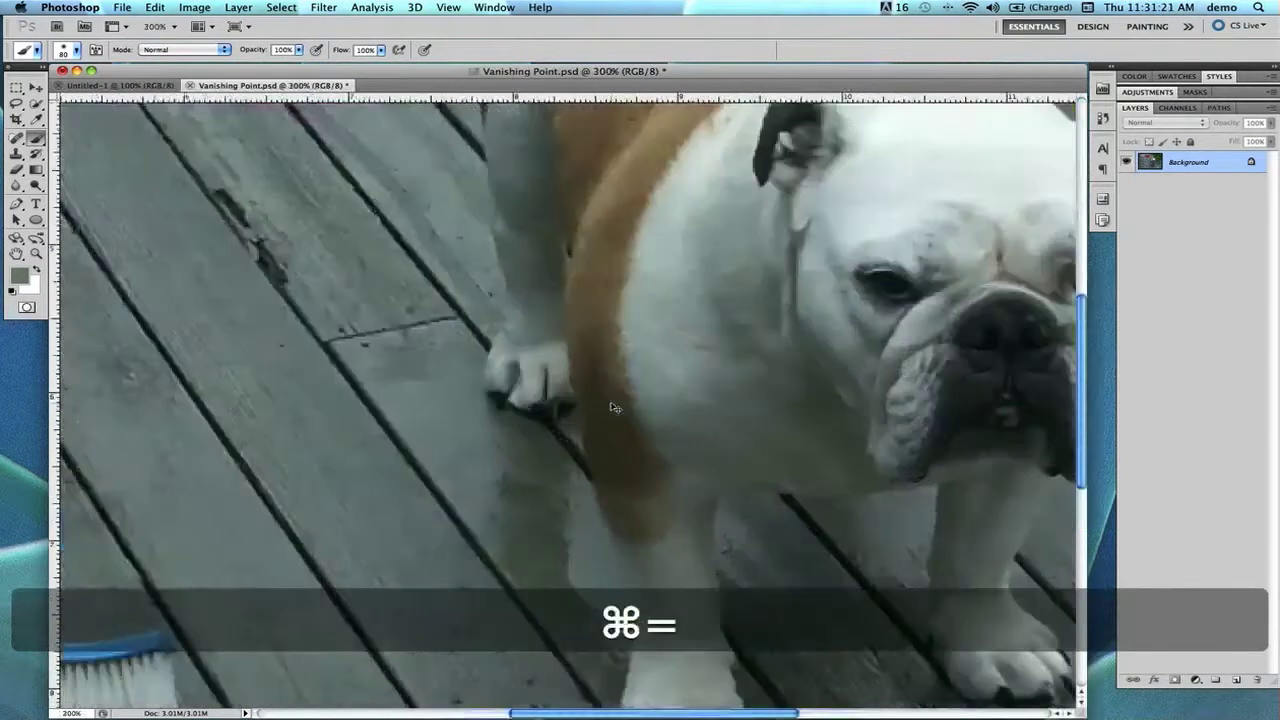
key(super+equal)
key(super+equal)
key(super+equal)
key(super+equal)
key(super+equal)
key(super+equal)
key(super+equal)
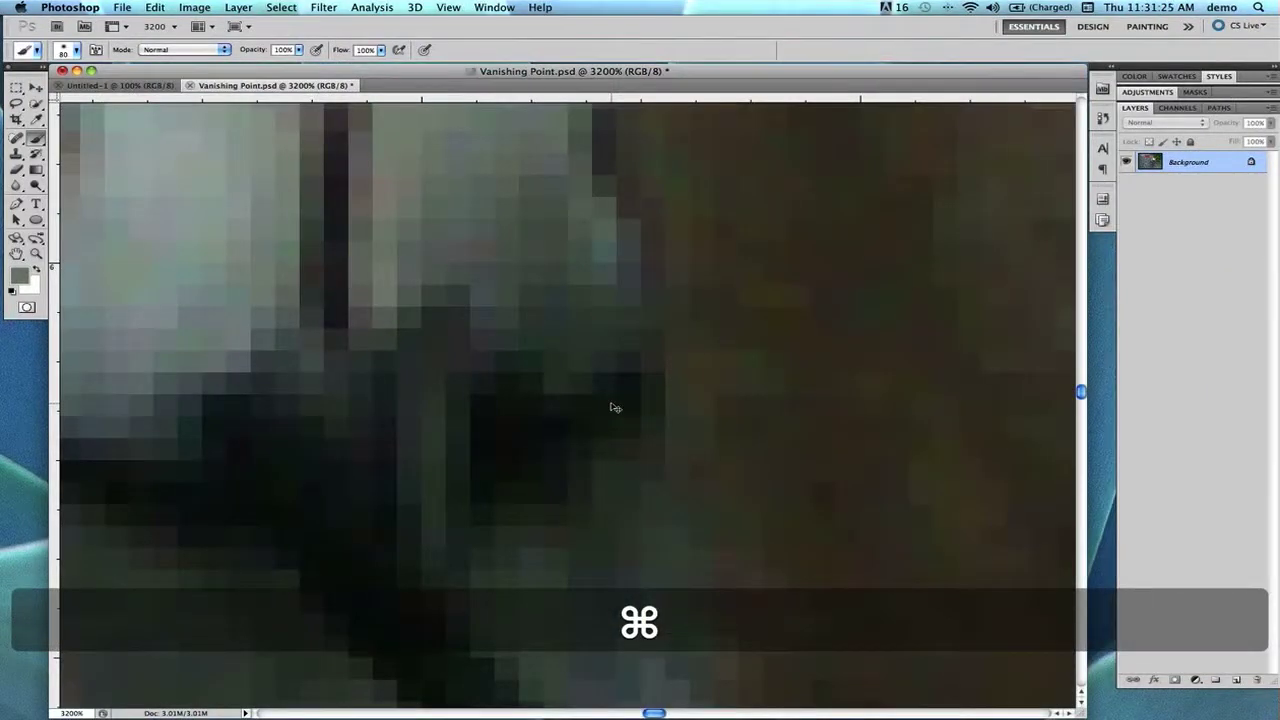
Reduce the photo's magnification in preset increments from 3200% down to the minimum of about 0.228%
key(super+minus)
key(super+minus)
key(super+minus)
key(super+minus)
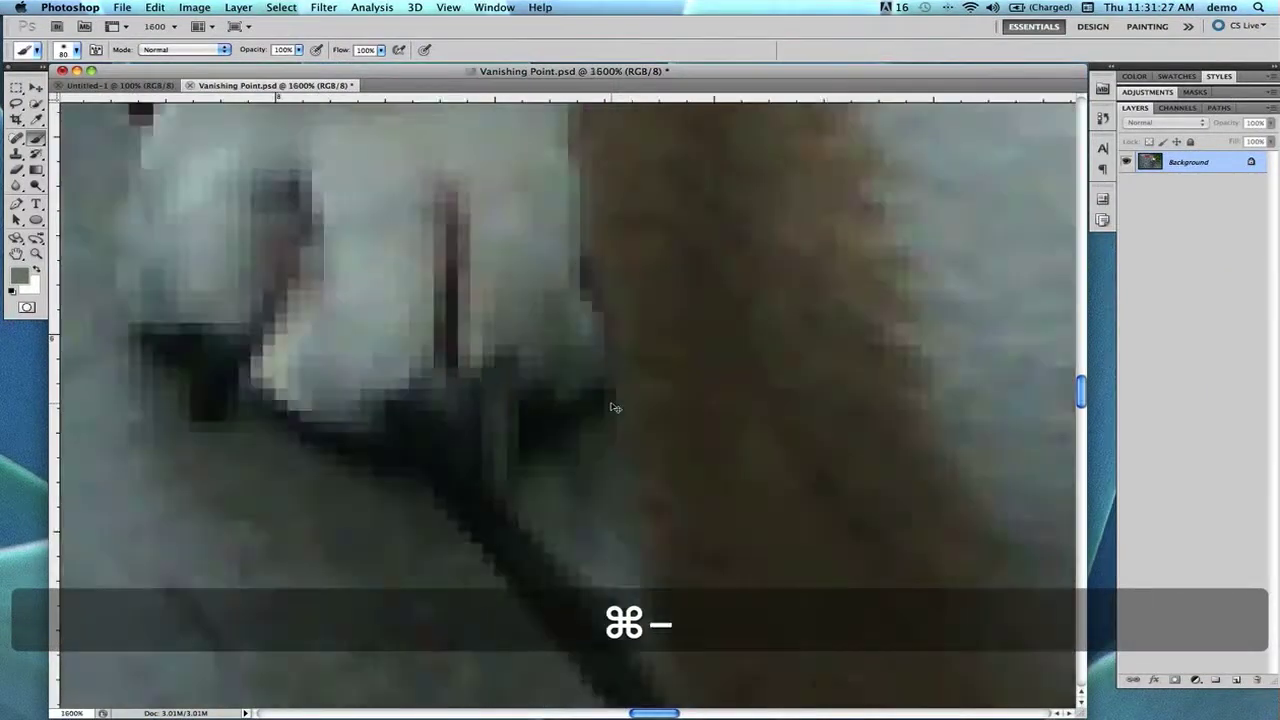
key(super+minus)
key(super+minus)
key(super+minus)
key(super+minus)
key(super+minus)
key(super+minus)
key(super+minus)
key(super+minus)
key(super+minus)
key(super+minus)
key(super+minus)
key(super+minus)
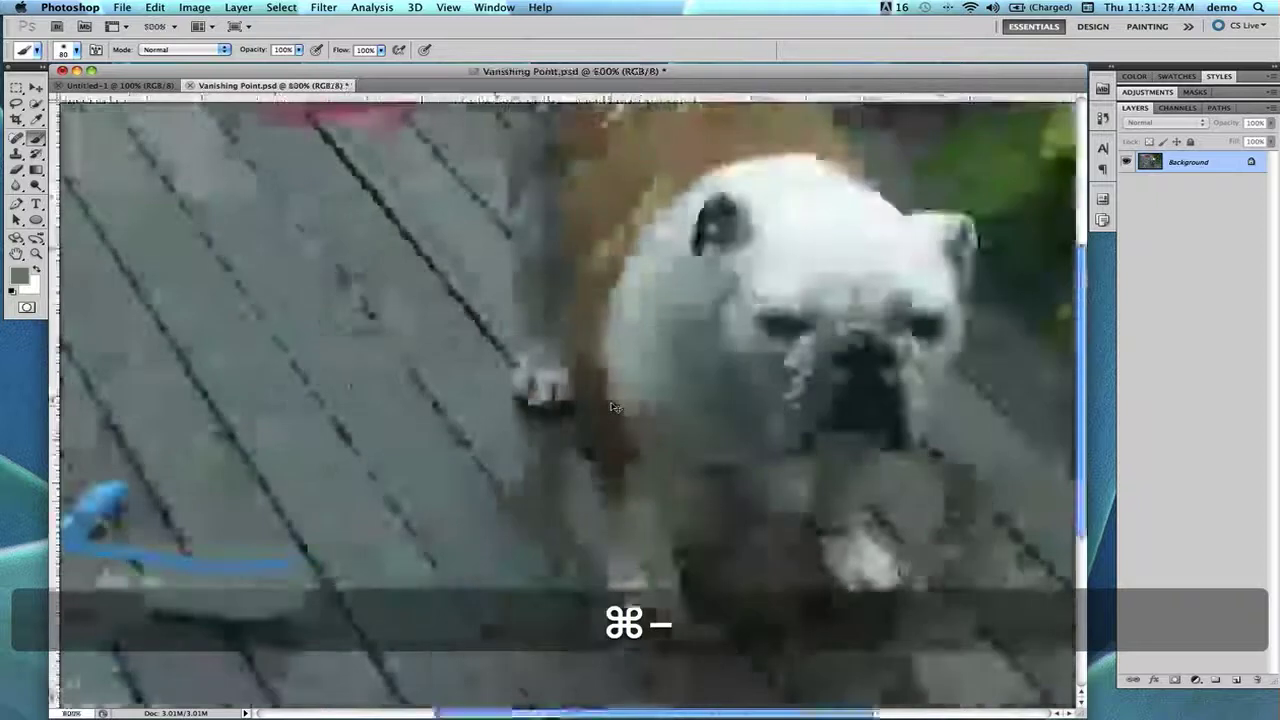
key(super+minus)
key(super+minus)
key(super+minus)
key(super+minus)
key(super+minus)
key(super+minus)
key(super+minus)
key(super+minus)
key(super+minus)
key(super+minus)
key(super+minus)
key(super+minus)
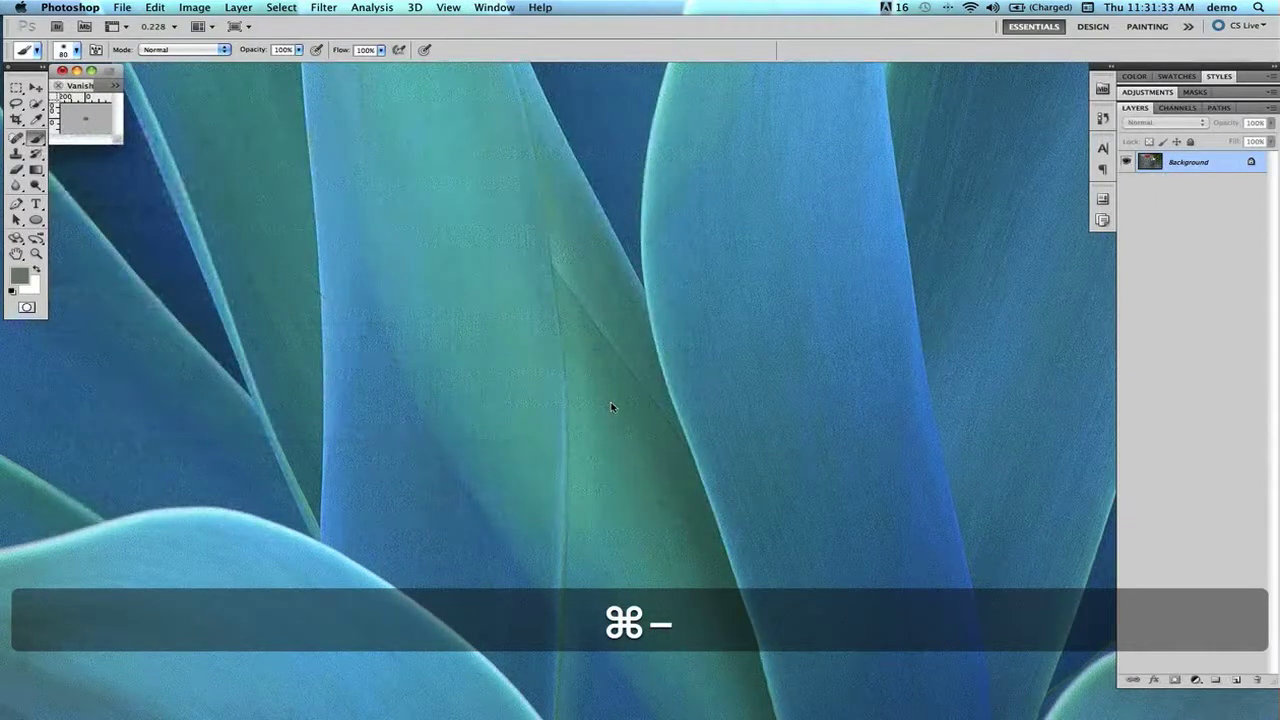
Magnify the photo in increments from its minimum size to a close-up of the dog's hind paw
key(super+equal)
key(super+equal)
key(super+equal)
key(super+equal)
key(super+equal)
key(super+equal)
key(super+equal)
key(super+equal)
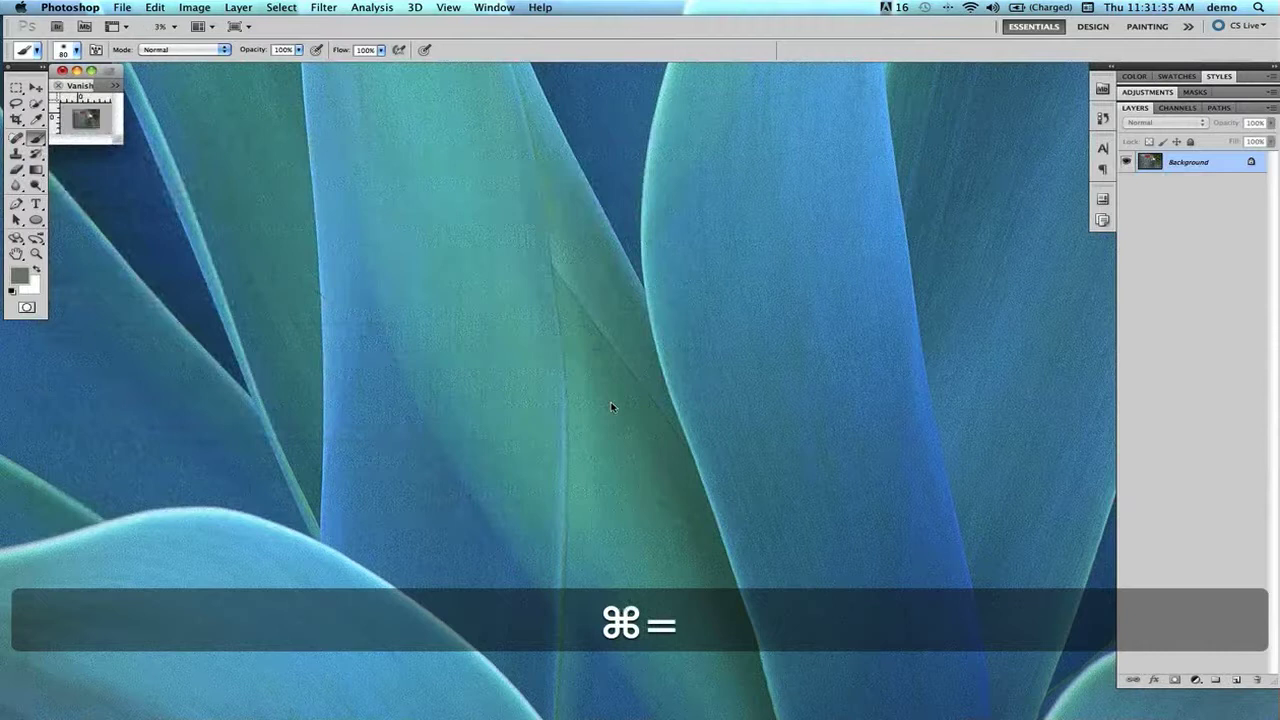
key(super+equal)
key(super+equal)
key(super+equal)
key(super+equal)
key(super+equal)
key(super+equal)
key(super+equal)
key(super+equal)
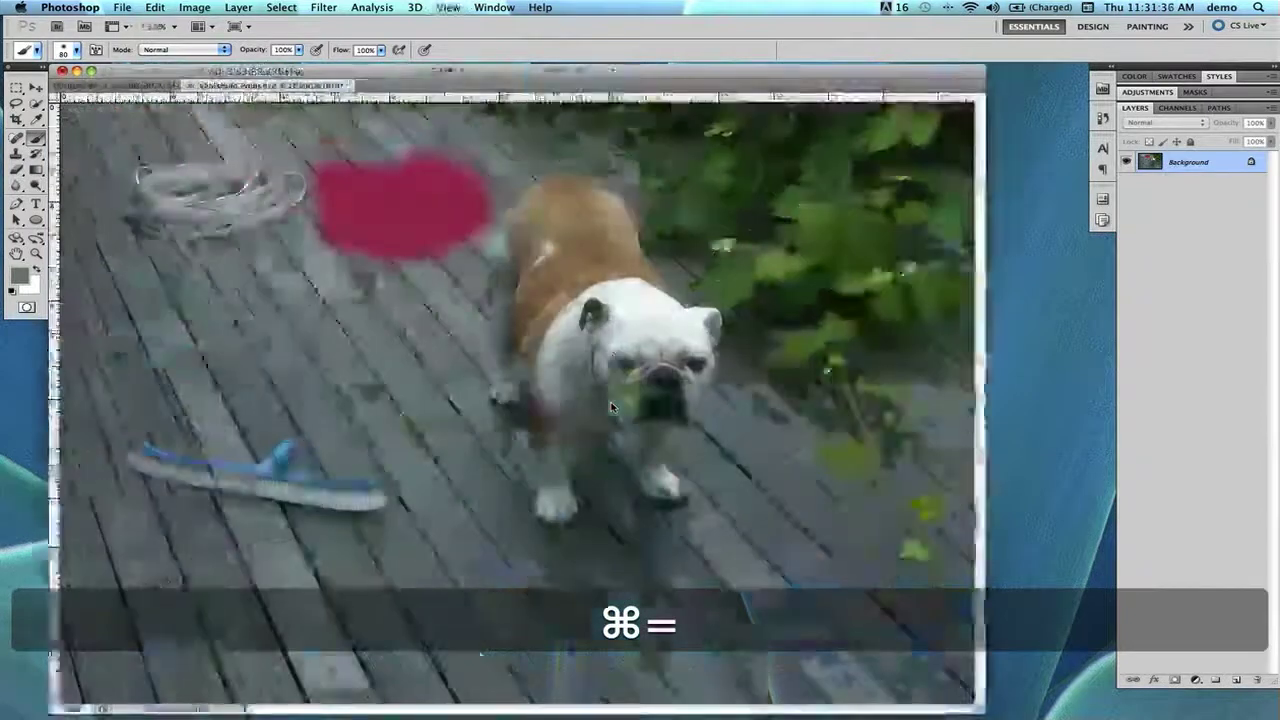
key(super+equal)
key(super+equal)
key(super+equal)
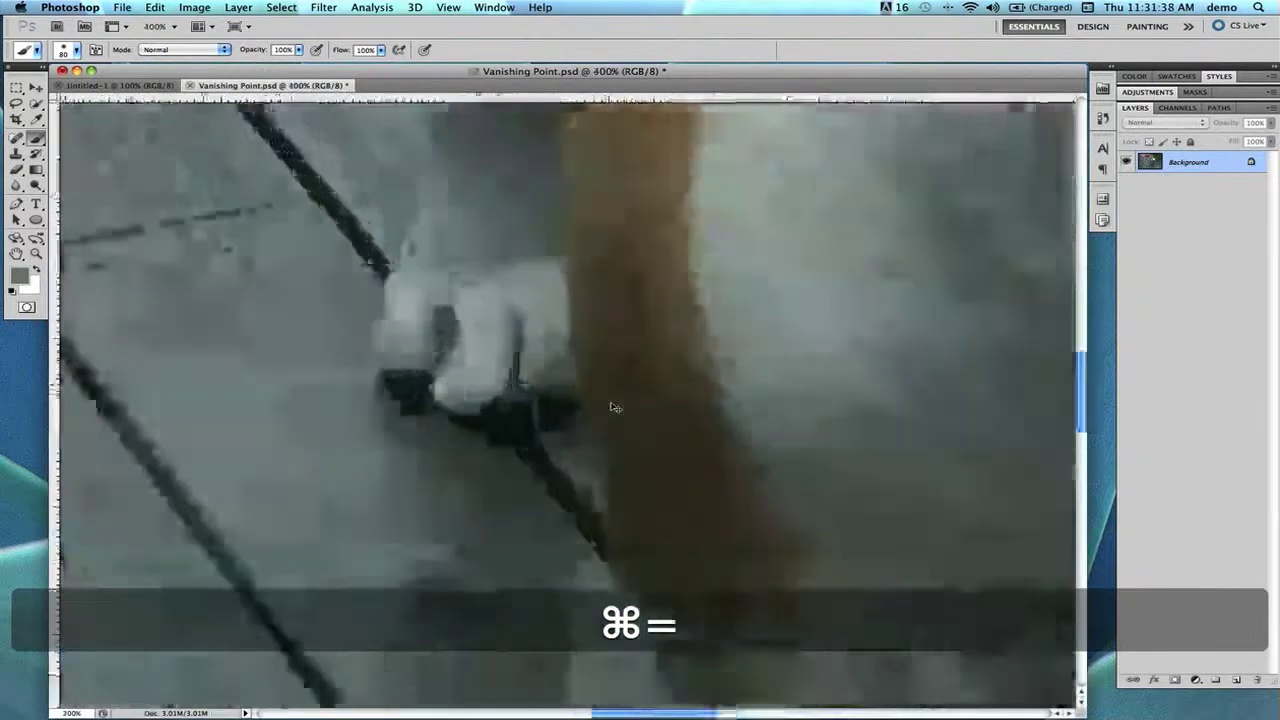
key(super+equal)
Reduce the magnification from the paw close-up in increments to 100%
key(super+minus)
key(super+minus)
key(super+minus)
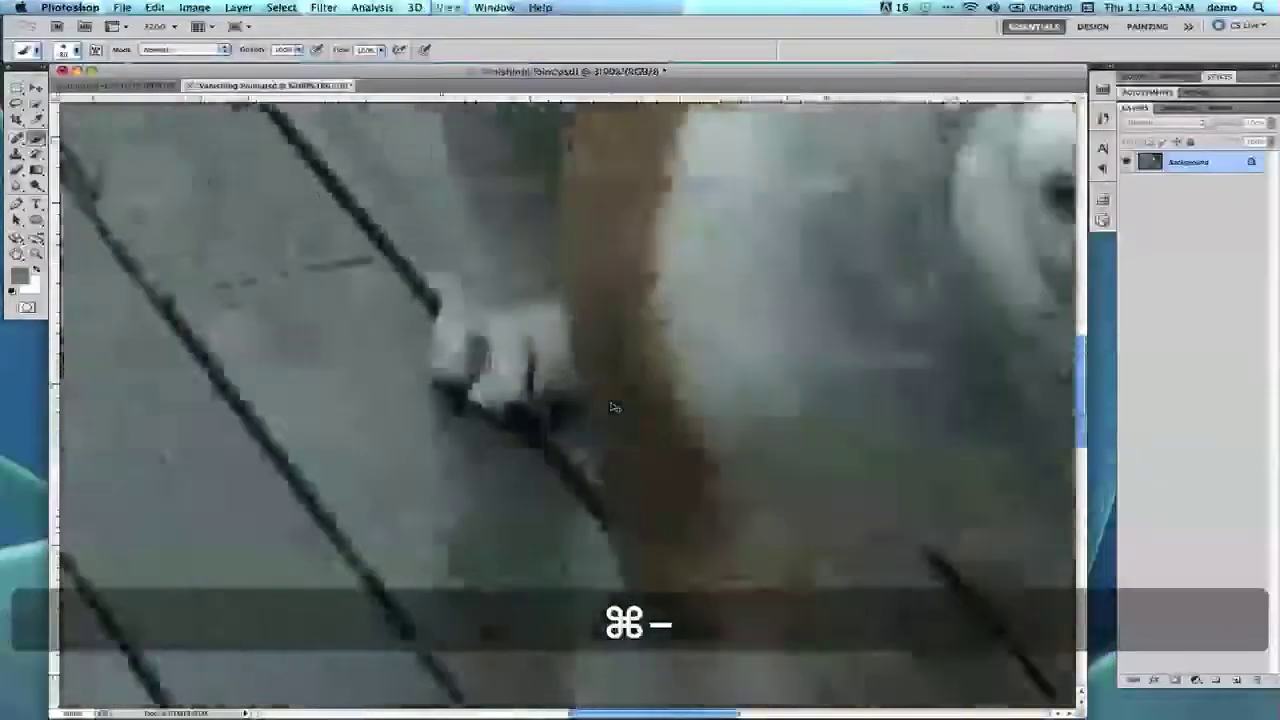
key(super+minus)
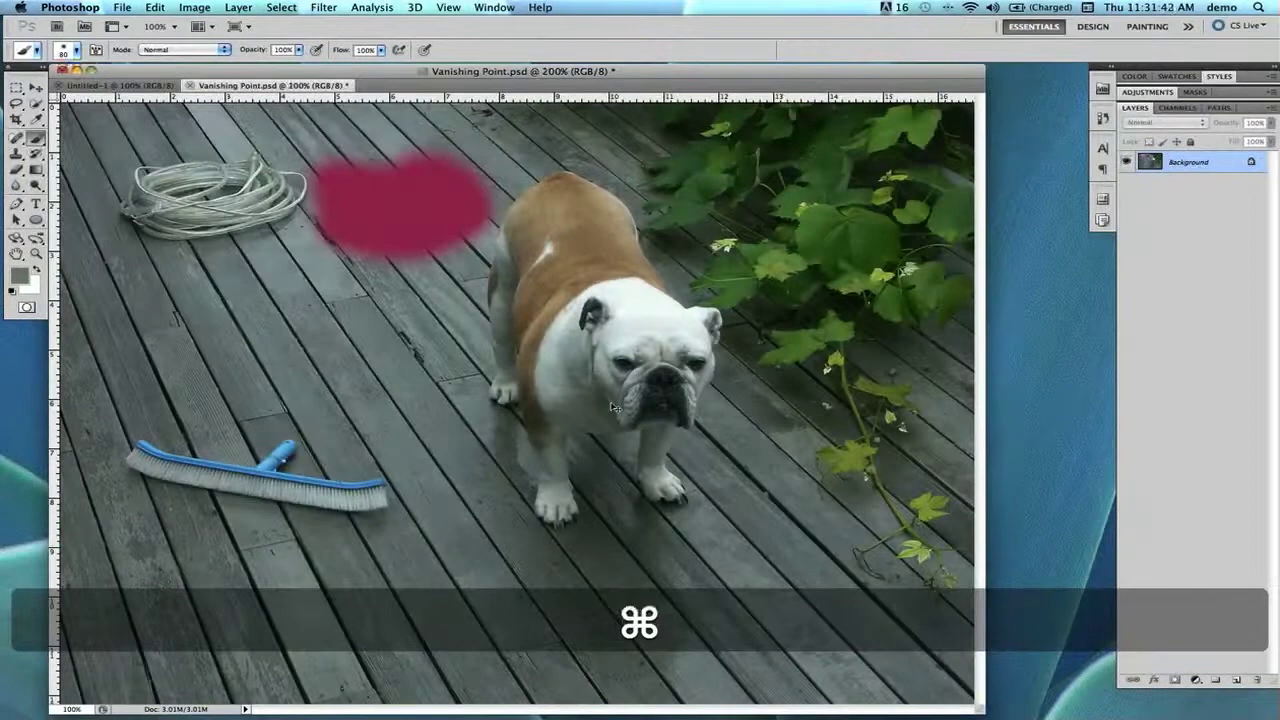